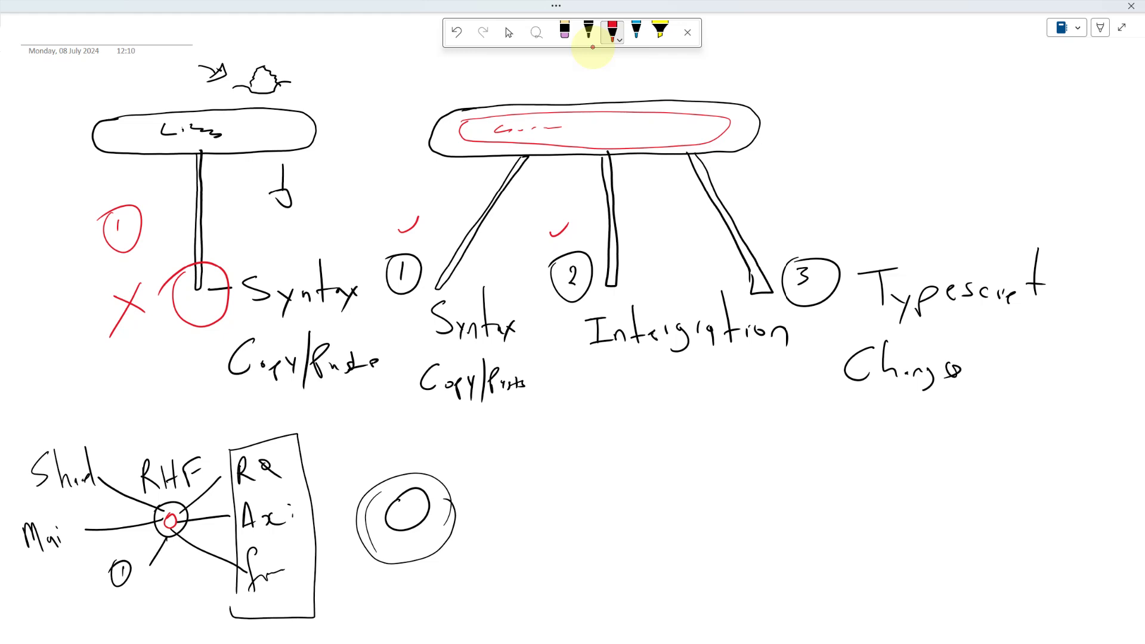
Mark the Integration label with a red star and number the single-leg diagram 1 and the three-leg diagram 2 in red.
left_click_drag(622, 360, 610, 378)
mouse_move(604, 371)
left_mouse_down()
mouse_move(625, 365)
mouse_move(619, 372)
left_mouse_up()
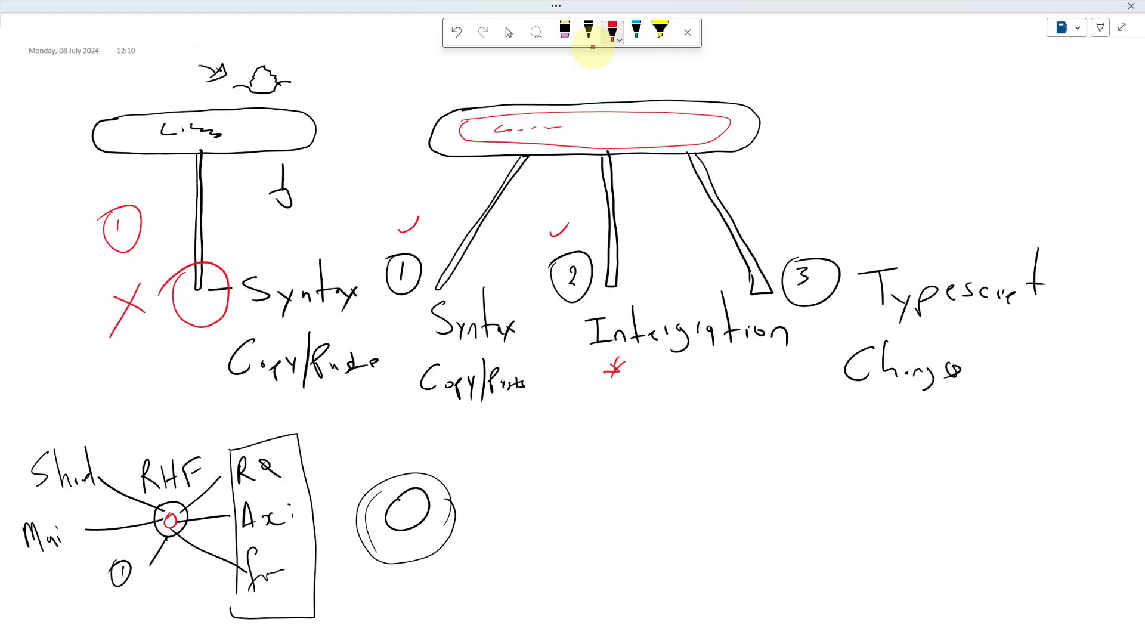
left_click_drag(527, 74, 544, 94)
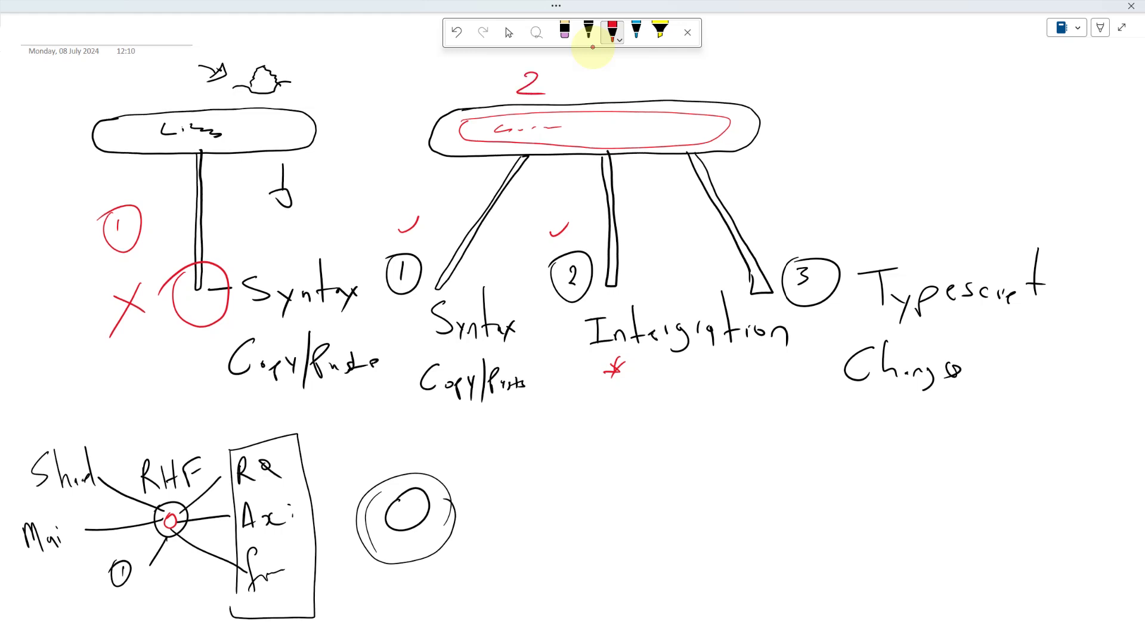
left_click_drag(154, 83, 150, 103)
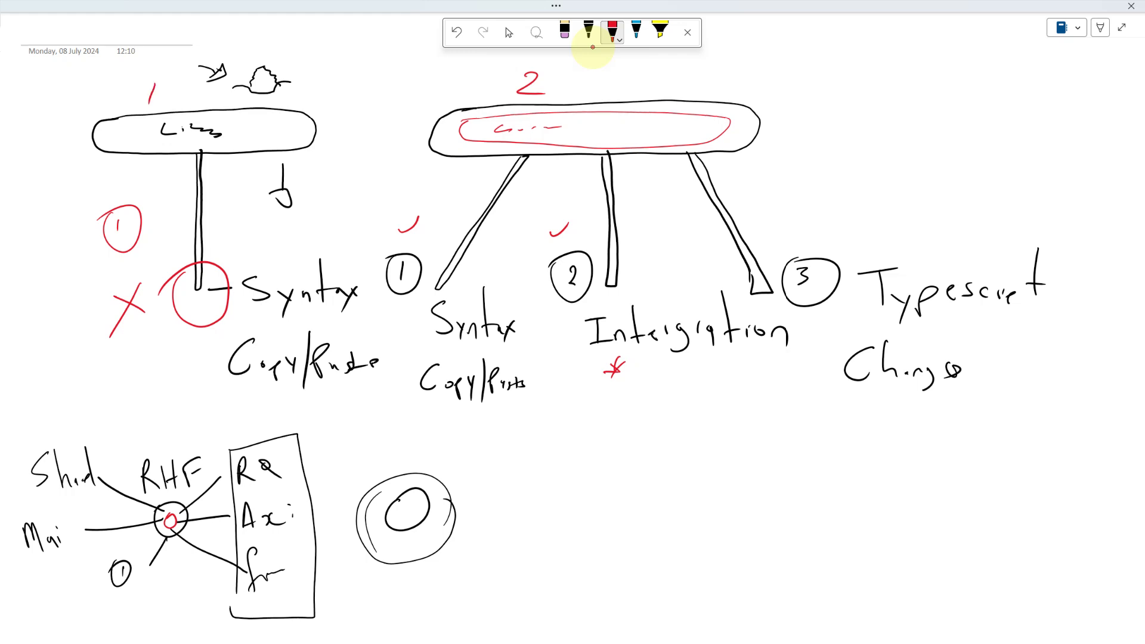
Stop drawing, leave the full-page note view, minimize OneNote and switch to the Lahvida clients page in Chrome.
left_click(509, 32)
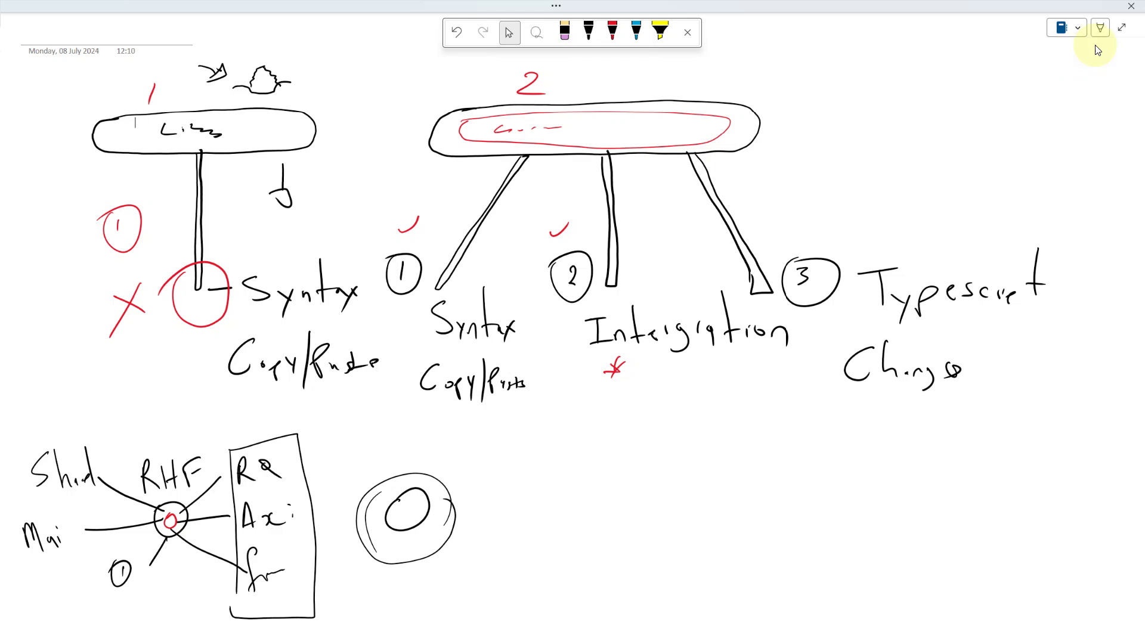
left_click(1121, 28)
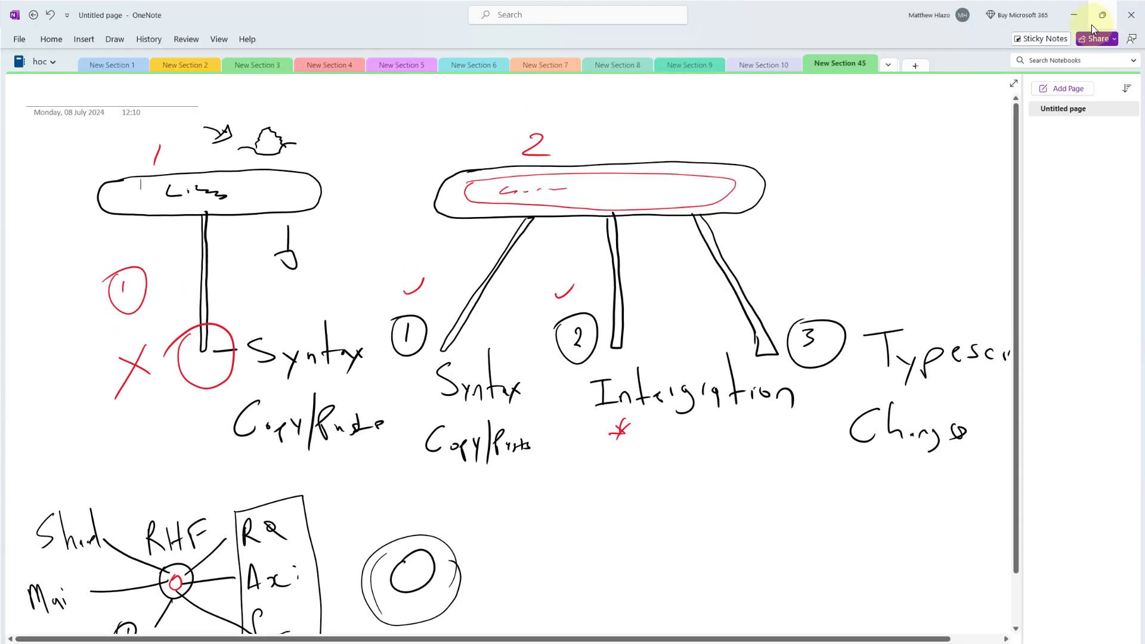
left_click(1076, 16)
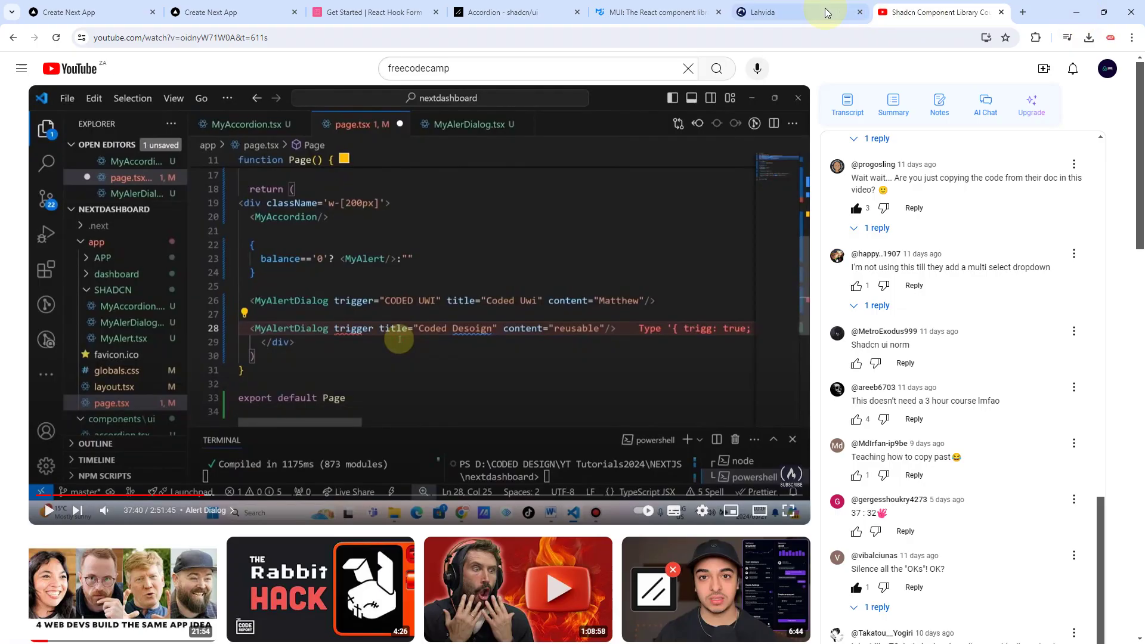
left_click(795, 10)
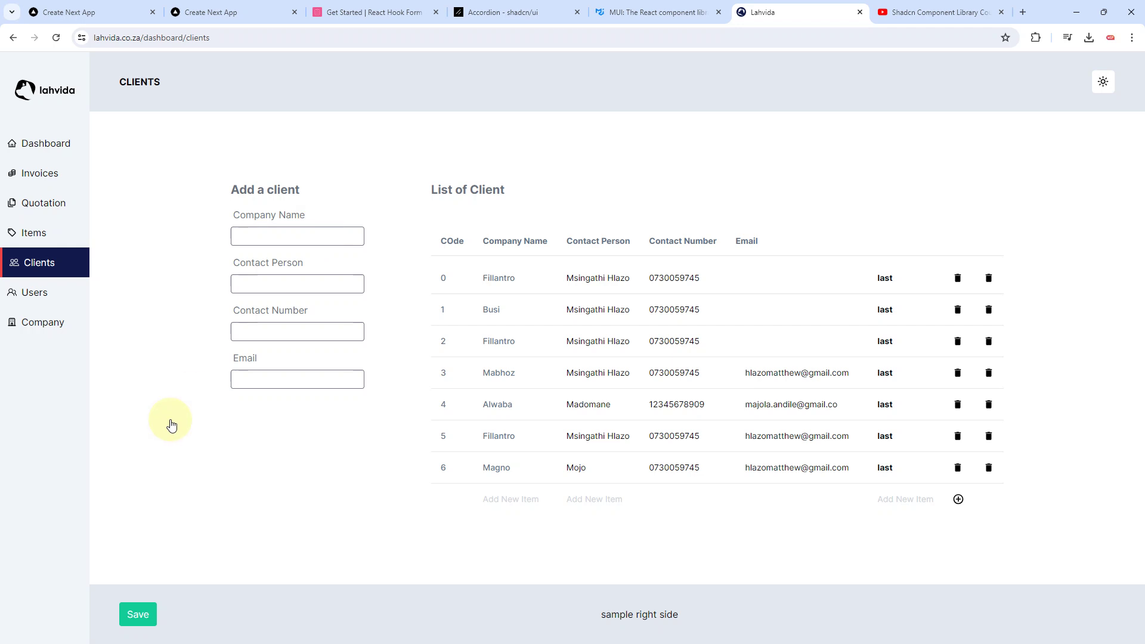
Go through the Company Name, Contact Person, Contact Number and Email fields of the Add a client form.
left_click(257, 239)
left_click(253, 282)
left_click(254, 329)
left_click(253, 380)
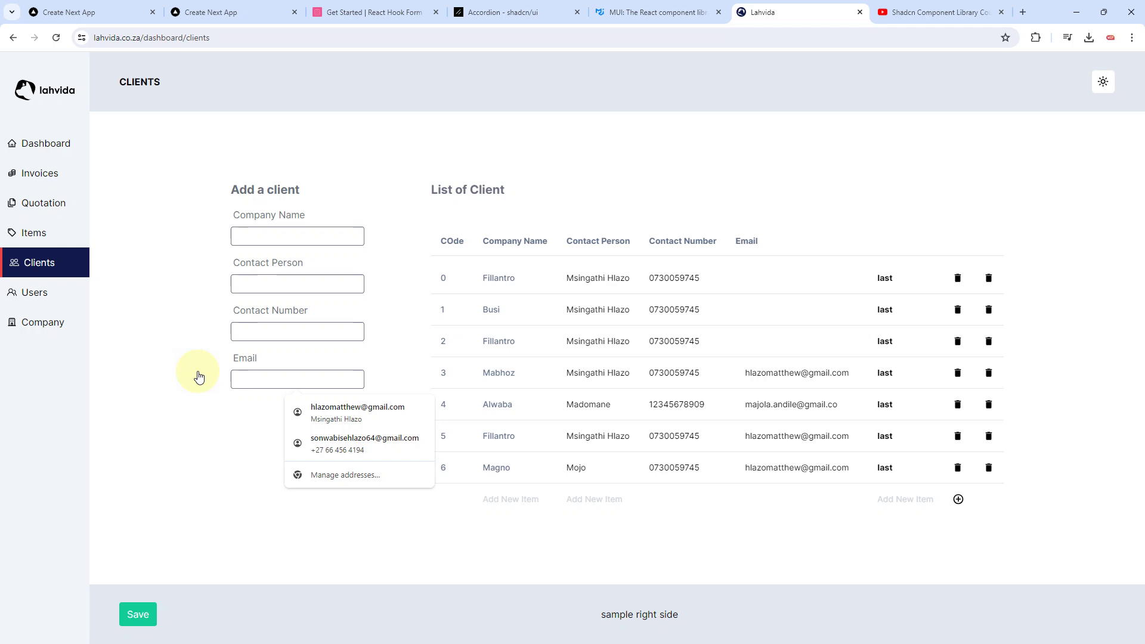
left_click(270, 238)
left_click(265, 263)
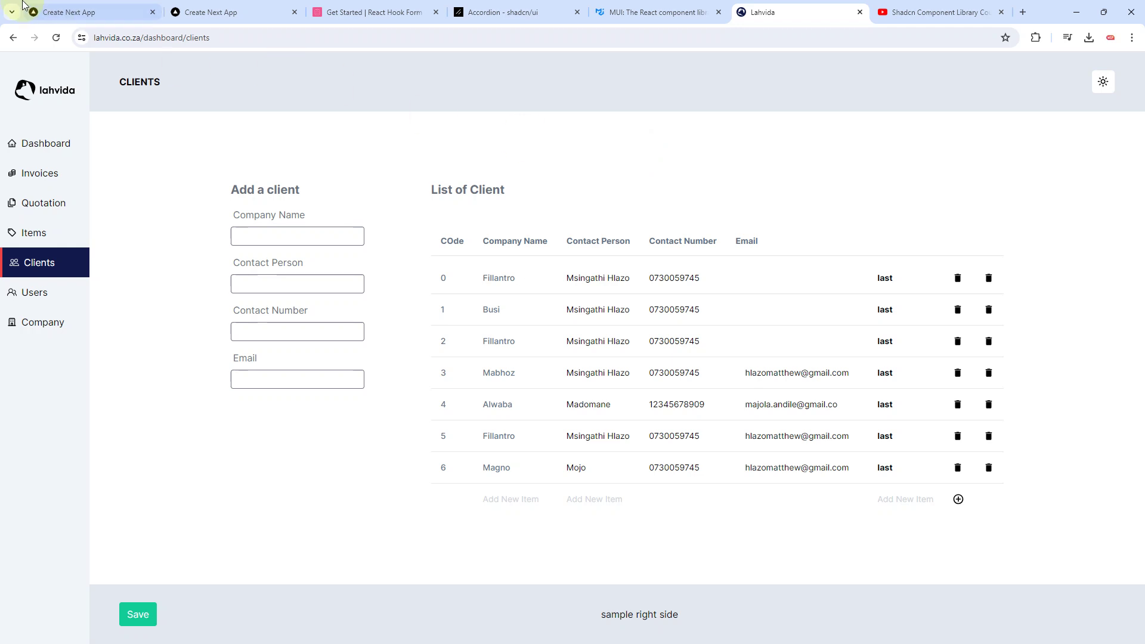
Review the installation command and basic usage example on the React Hook Form Get Started page.
left_click(88, 13)
left_click(350, 13)
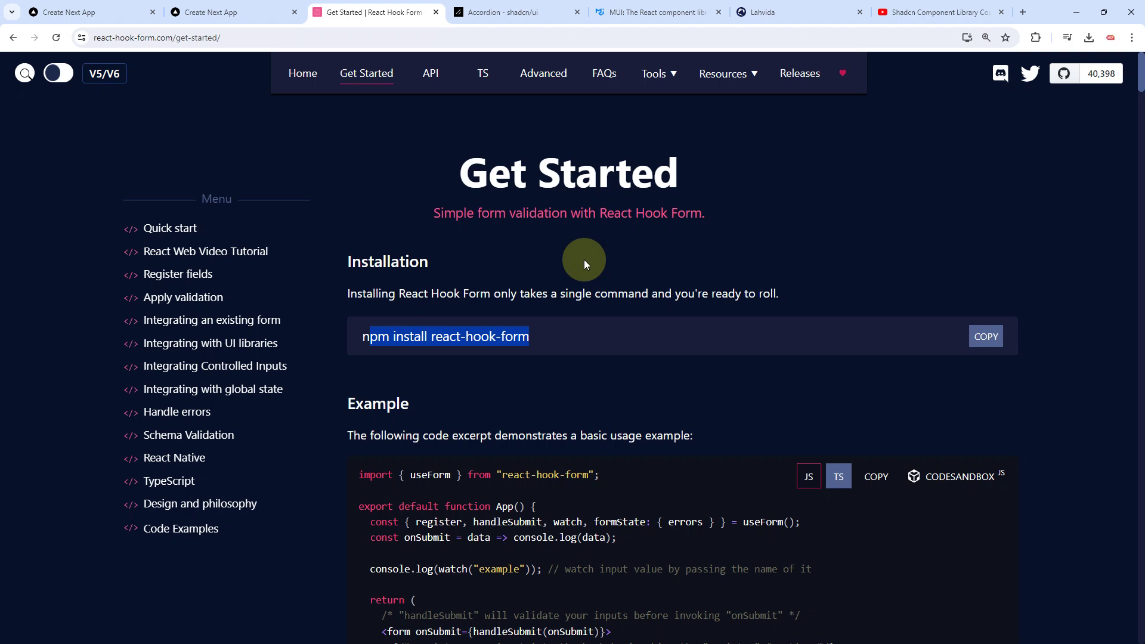
scroll(584, 260, "down", 5)
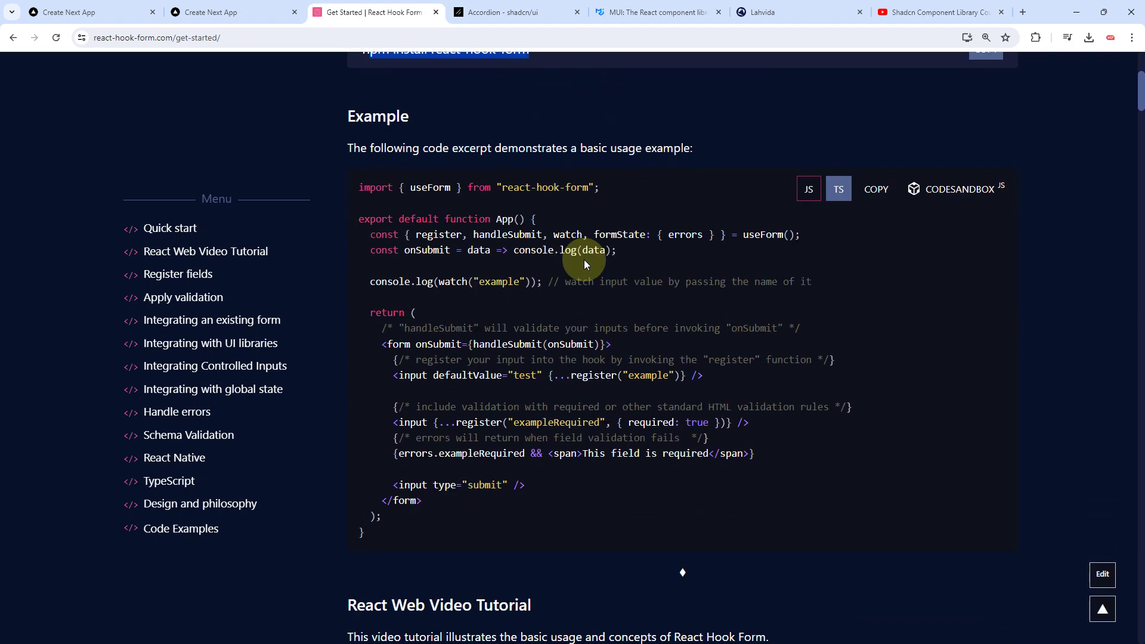
scroll(584, 259, "up", 3)
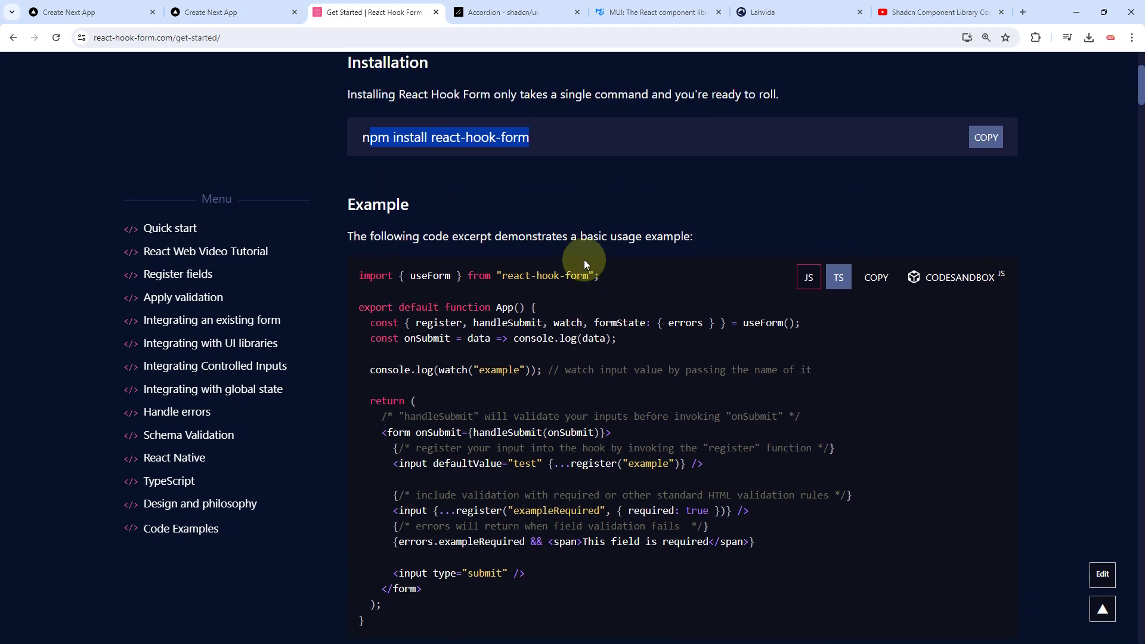
scroll(584, 259, "up", 2)
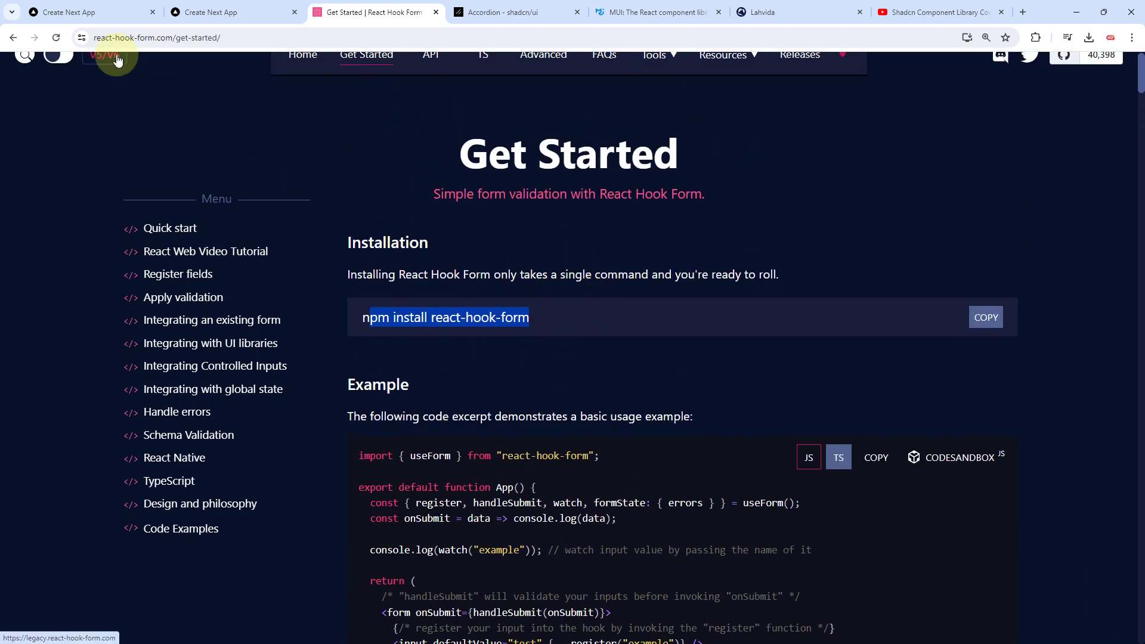
Examine the User Name validation and Fruit Type field of the simple form on localhost:3000, comparing it with the Lahvida clients page.
left_click(77, 12)
left_click(592, 301)
triple_click(474, 316)
left_click(539, 274)
left_click(446, 332)
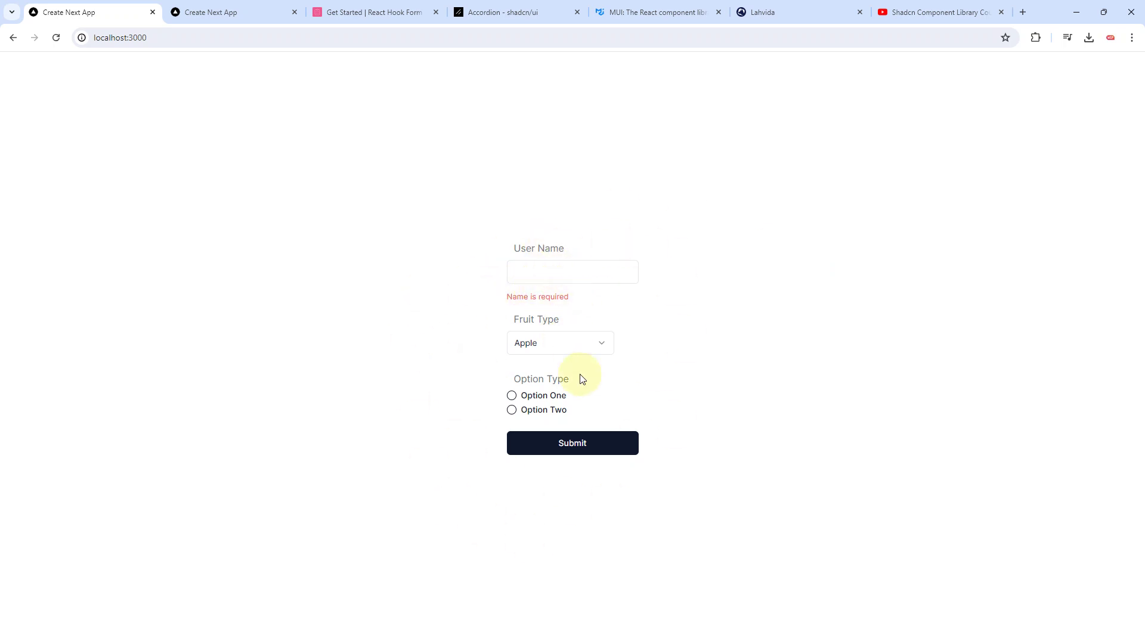
left_click(789, 11)
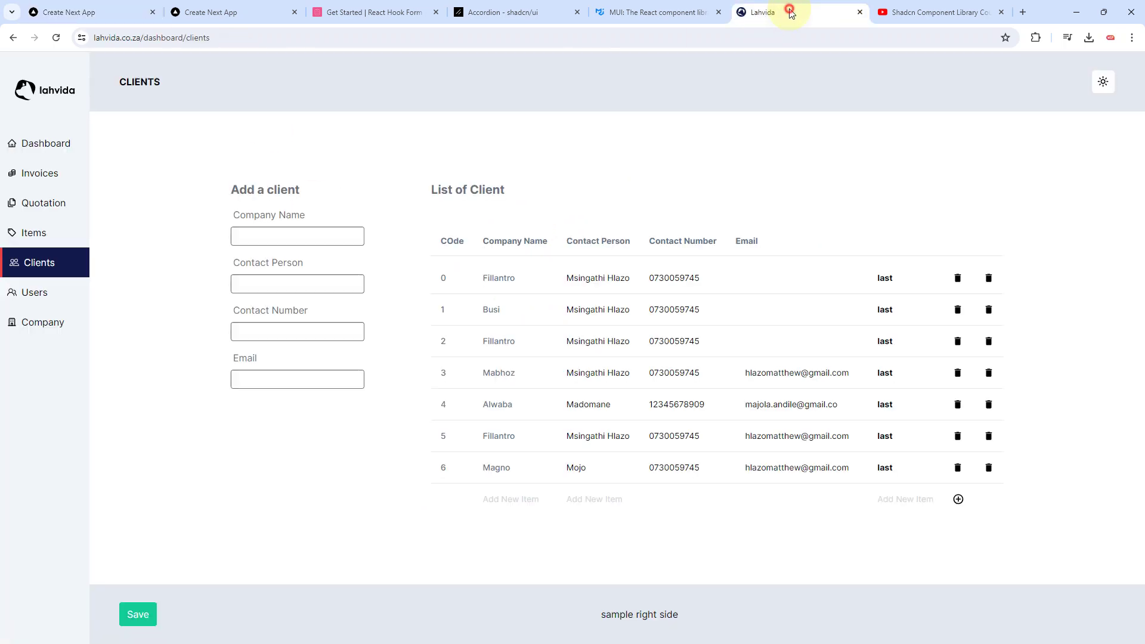
left_click(70, 8)
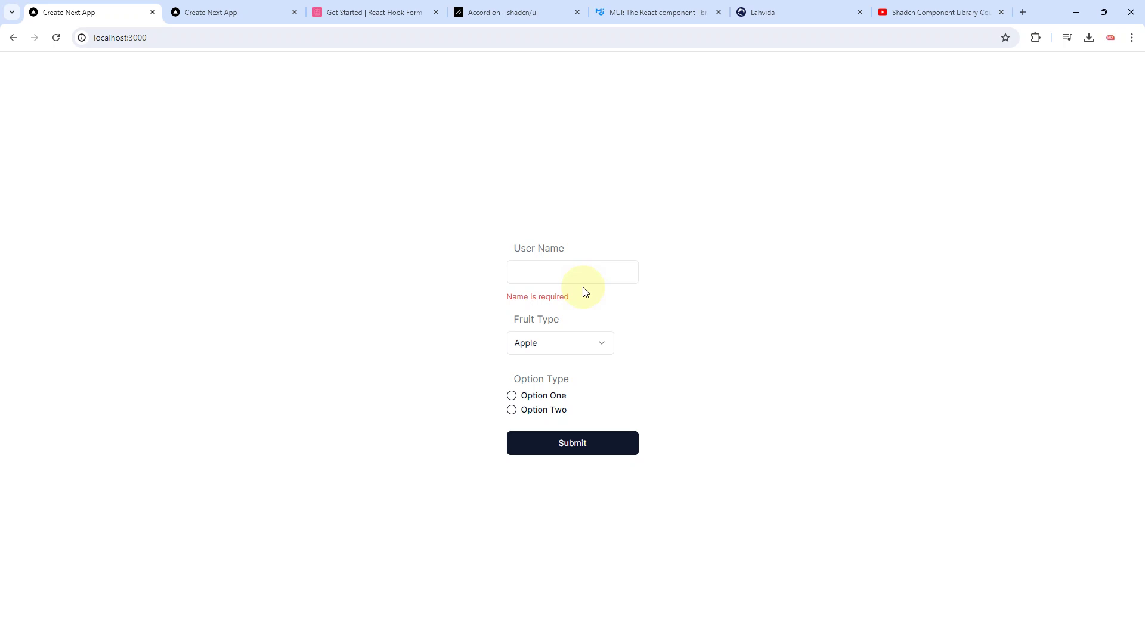
left_click(567, 273)
left_click(403, 310)
Start the multi-step form at localhost:3000/form and try to advance past Personal Details with the user name empty.
left_click(216, 10)
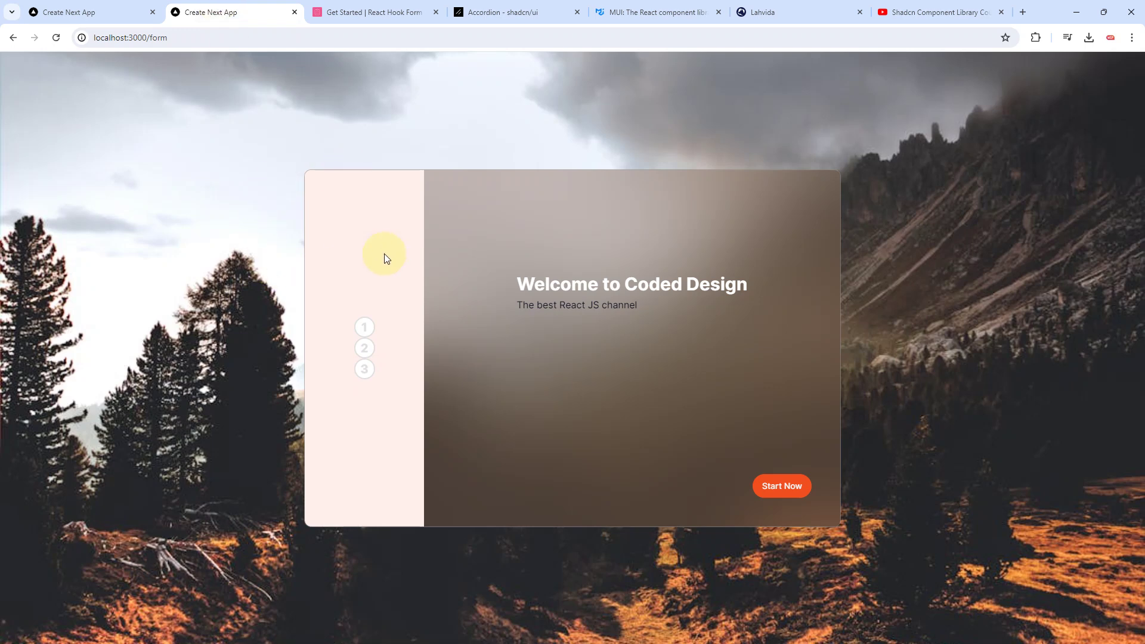
left_click(769, 487)
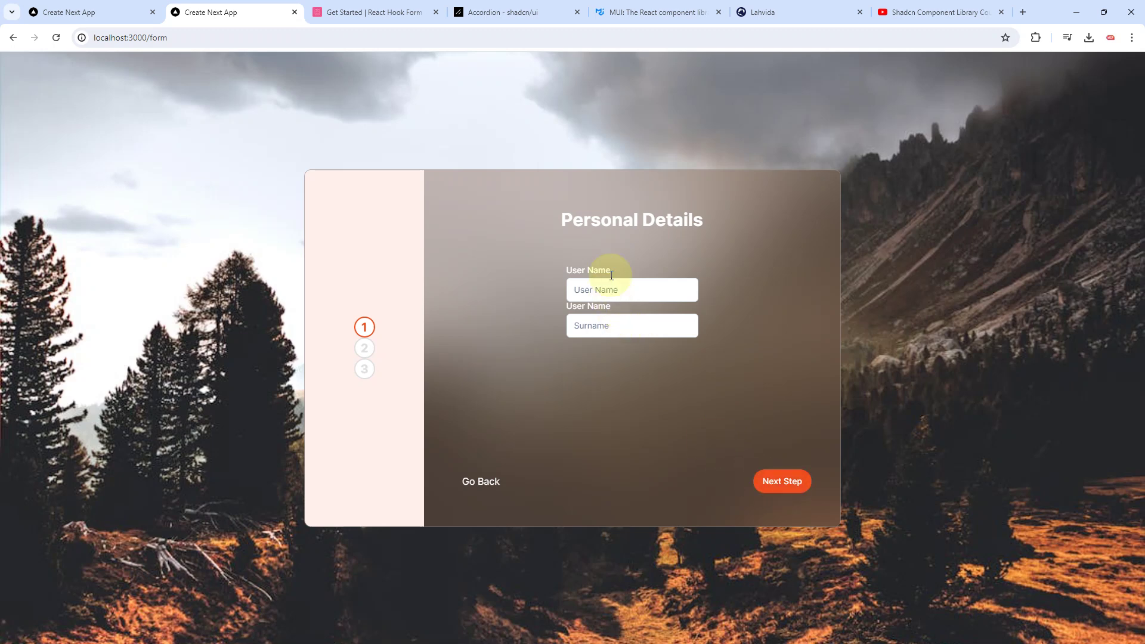
left_click(772, 483)
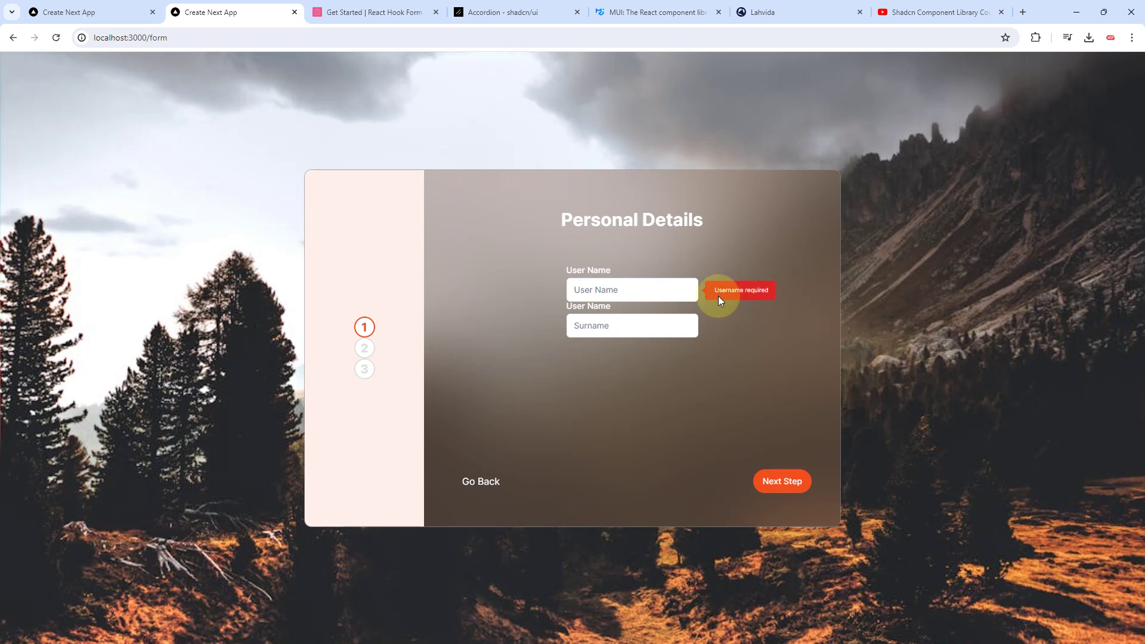
Enter "mmn" as the user name in Personal Details and advance to Educational Details.
left_click(644, 293)
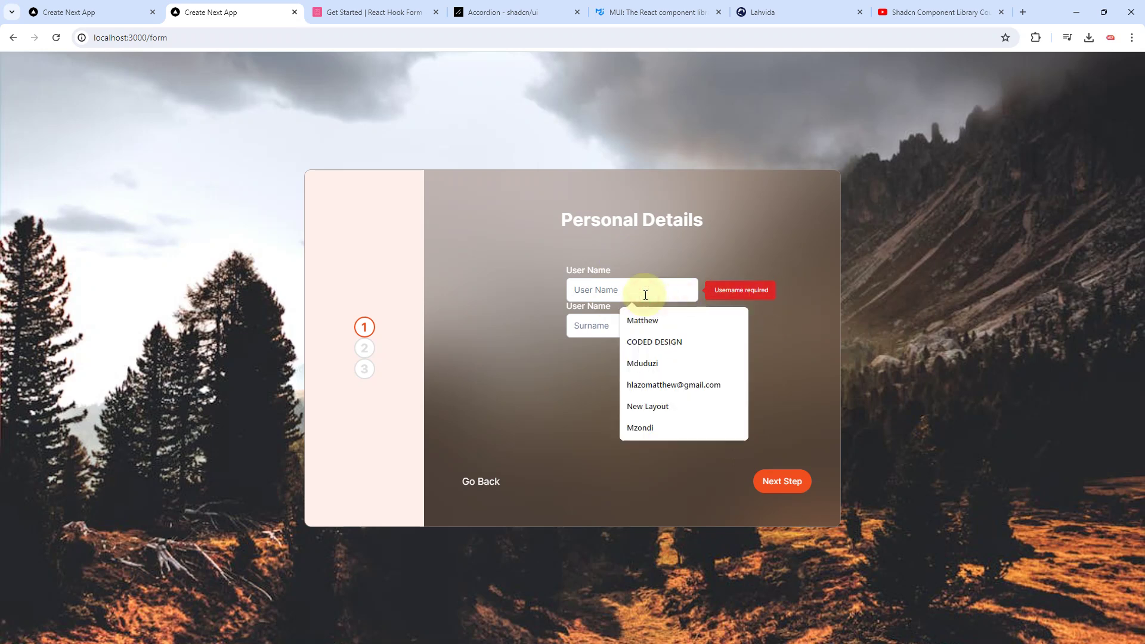
type("mmn")
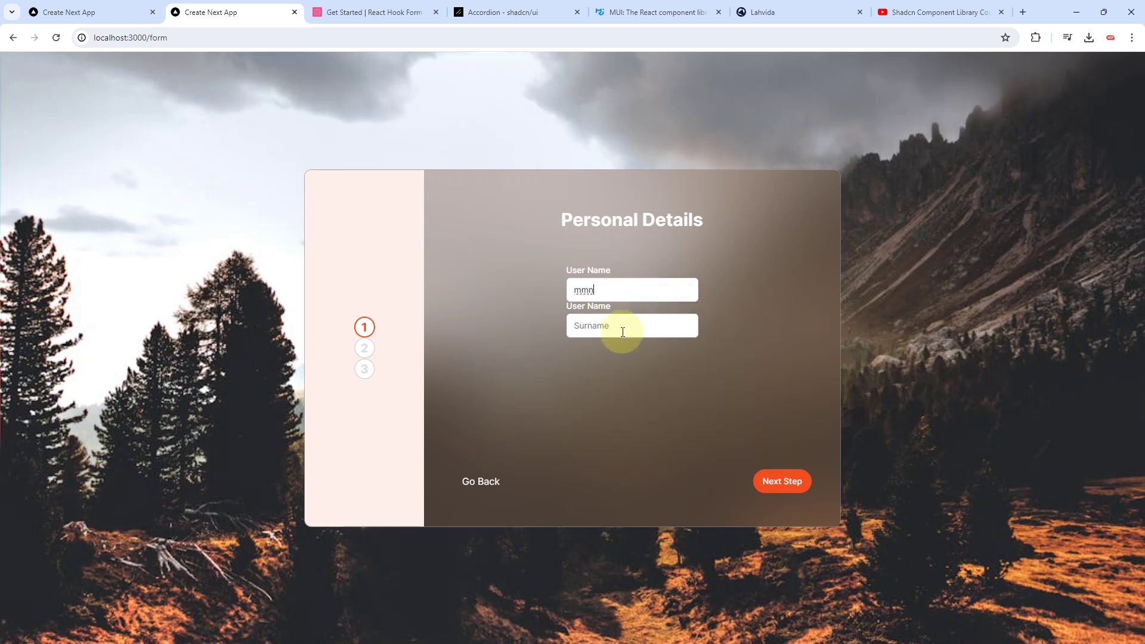
left_click(781, 487)
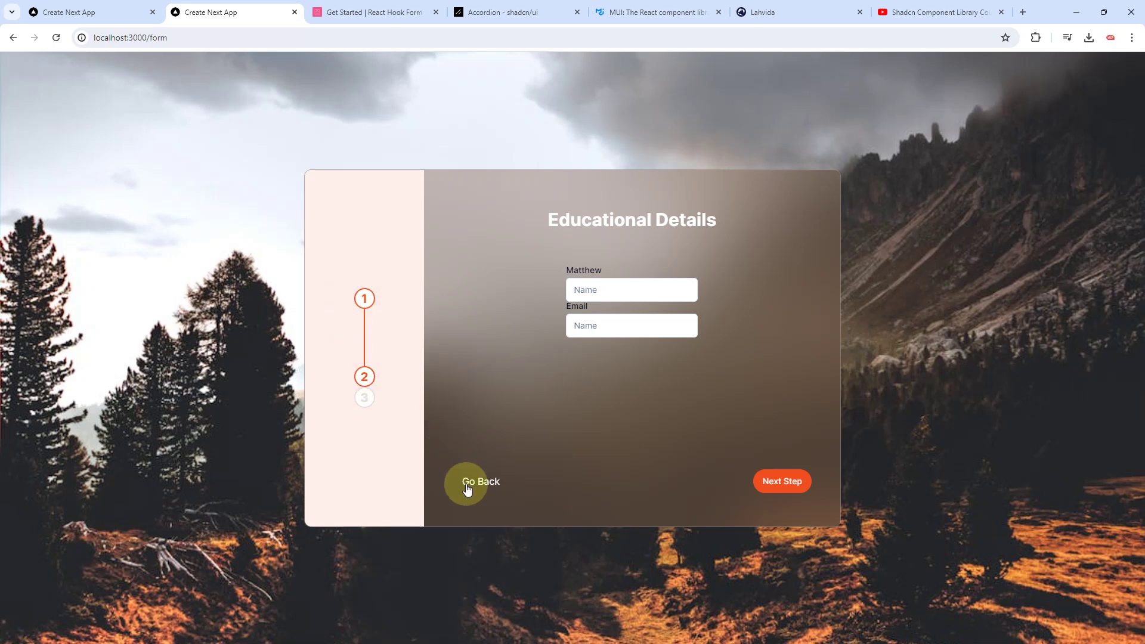
Look over the Educational Details heading, advance to Banking Details and check its Email and Three fields.
left_click_drag(532, 226, 710, 219)
left_click(738, 256)
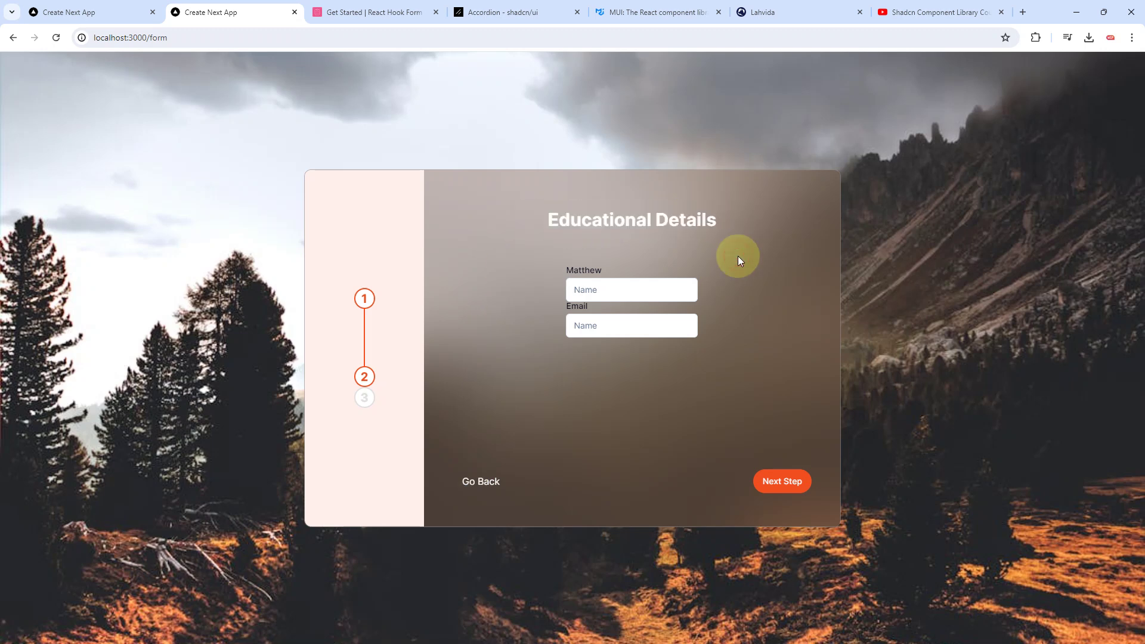
left_click(769, 480)
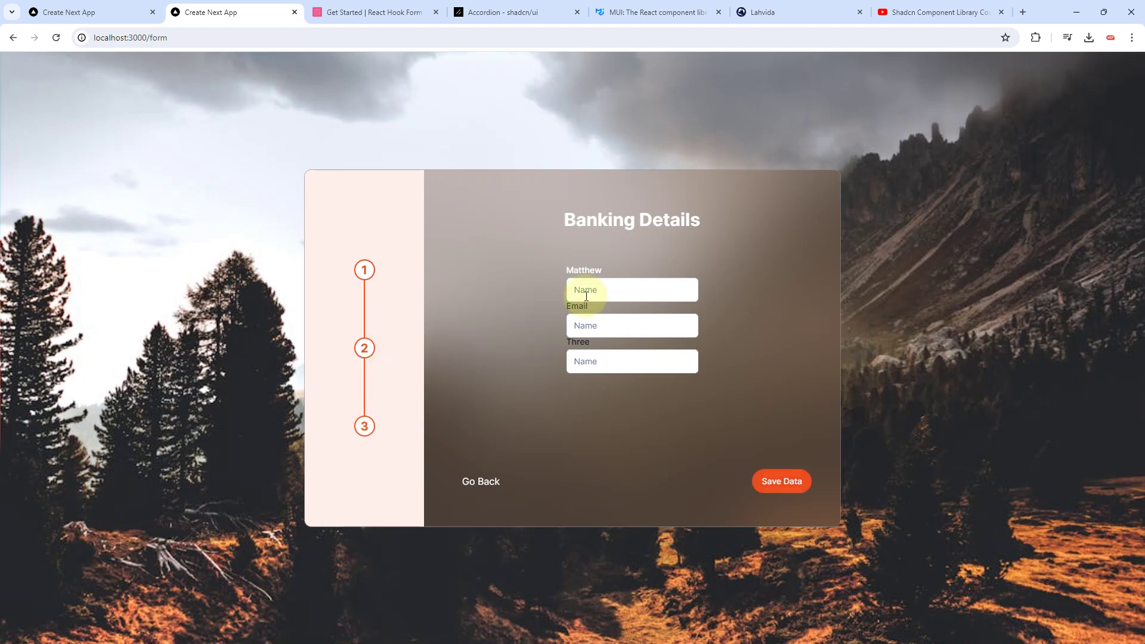
left_click(593, 321)
left_click(596, 361)
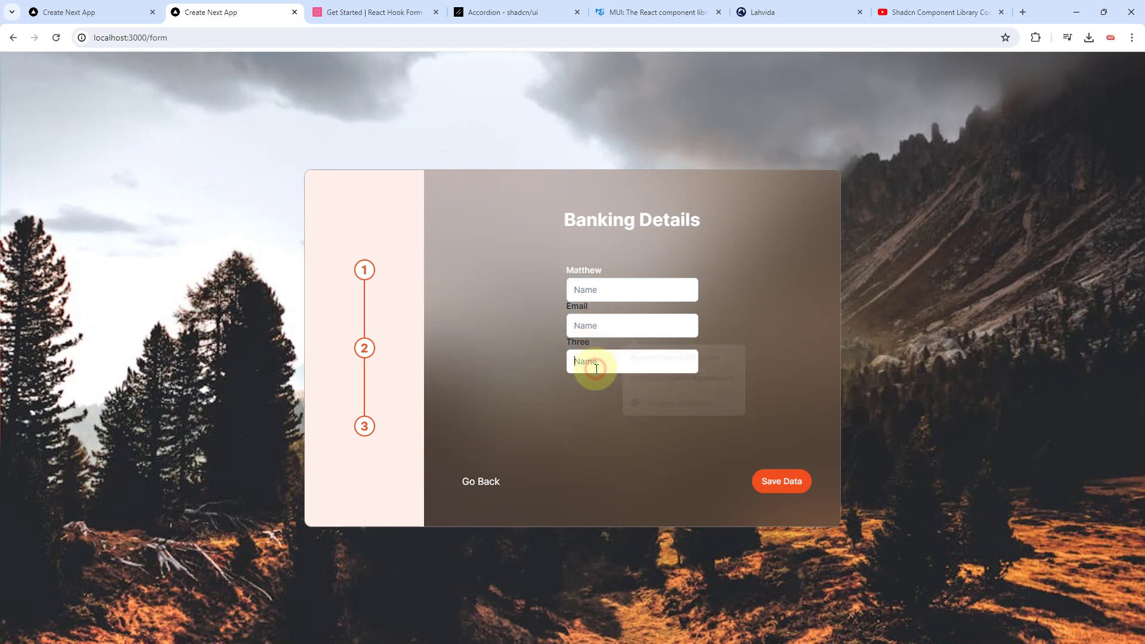
Go back through the multi-step form from Banking Details to Personal Details.
left_click(489, 485)
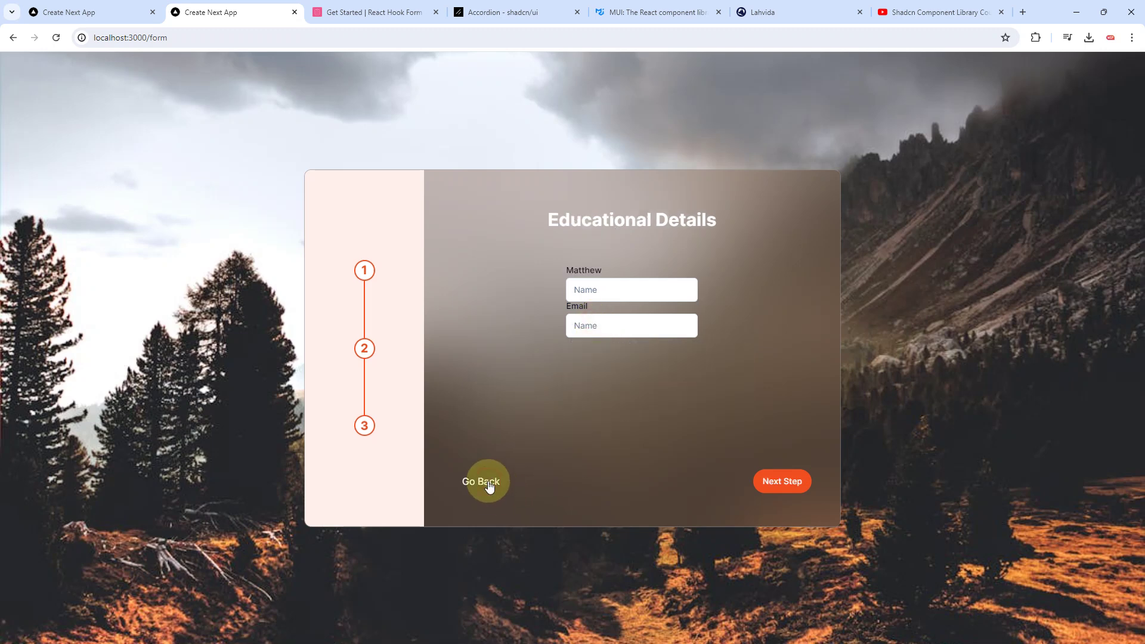
left_click(484, 479)
left_click(484, 480)
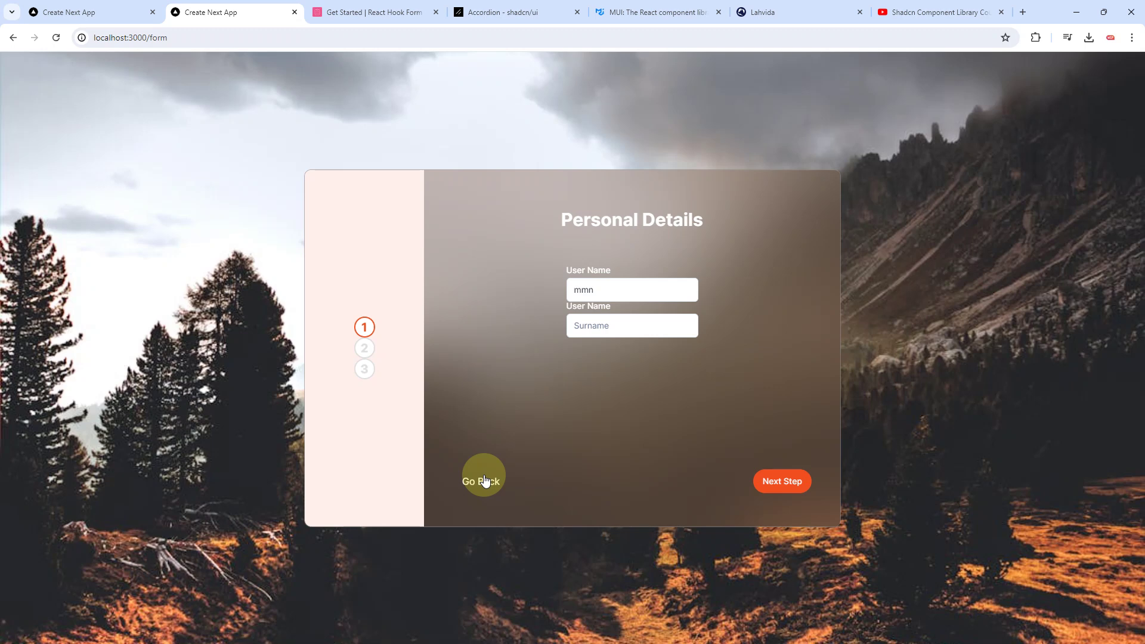
Examine the React Hook Form Get Started page from the code example to the video tutorial and back to the installation command.
left_click(375, 9)
scroll(517, 377, "down", 8)
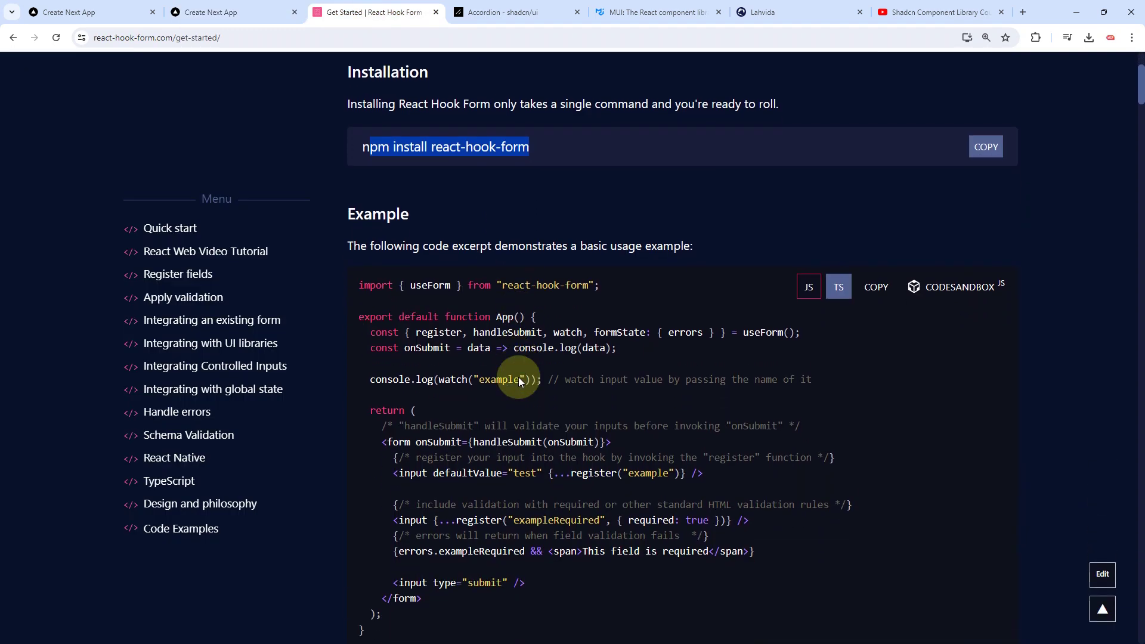
scroll(519, 380, "down", 4)
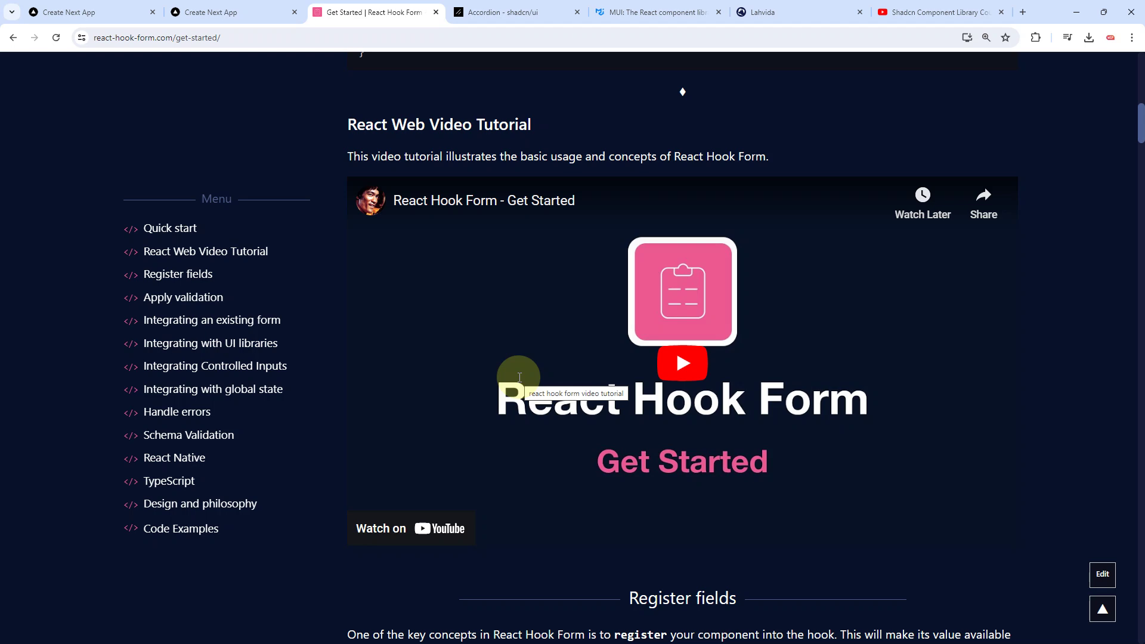
scroll(360, 335, "up", 10)
triple_click(358, 337)
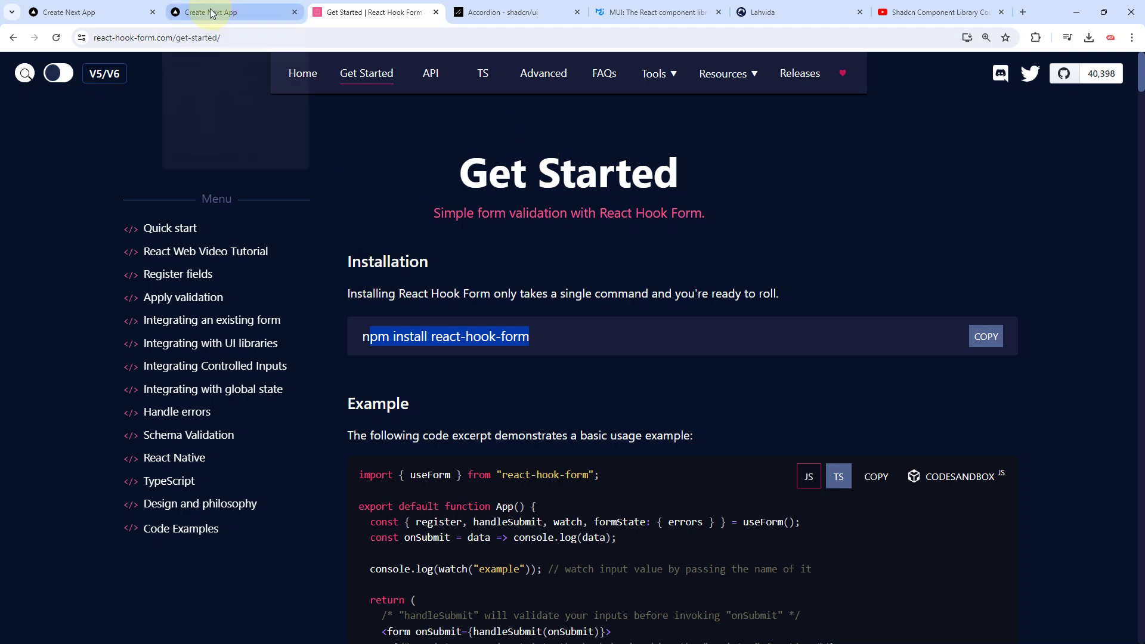
Compare the simple form, the multi-step form and the shadcn/ui Accordion documentation, and return to the multi-step form.
left_click(76, 13)
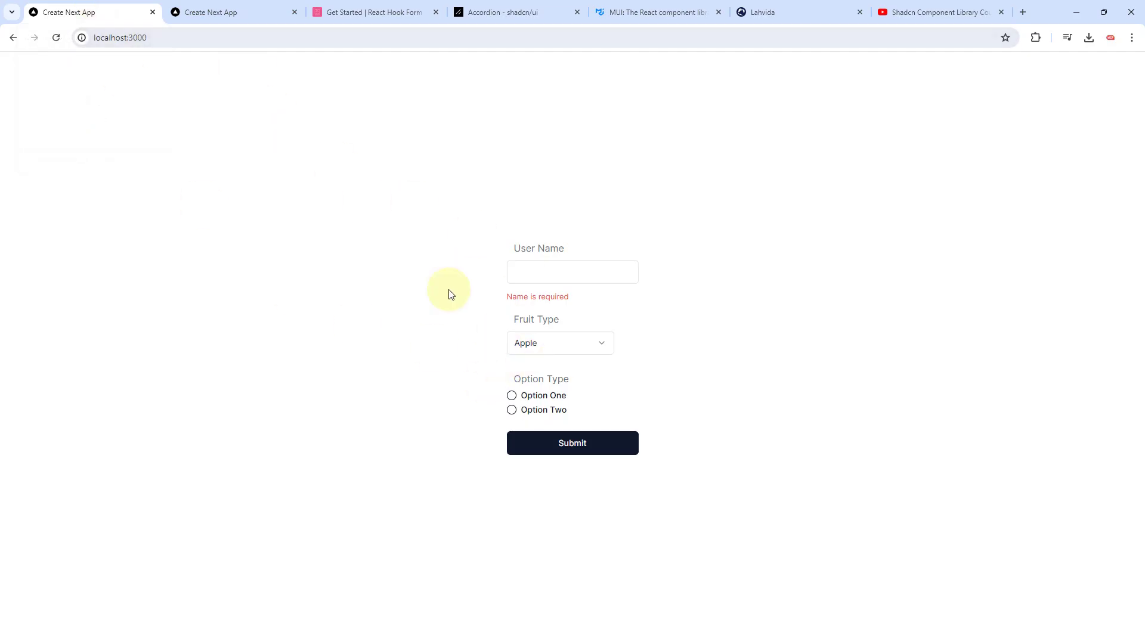
left_click(256, 12)
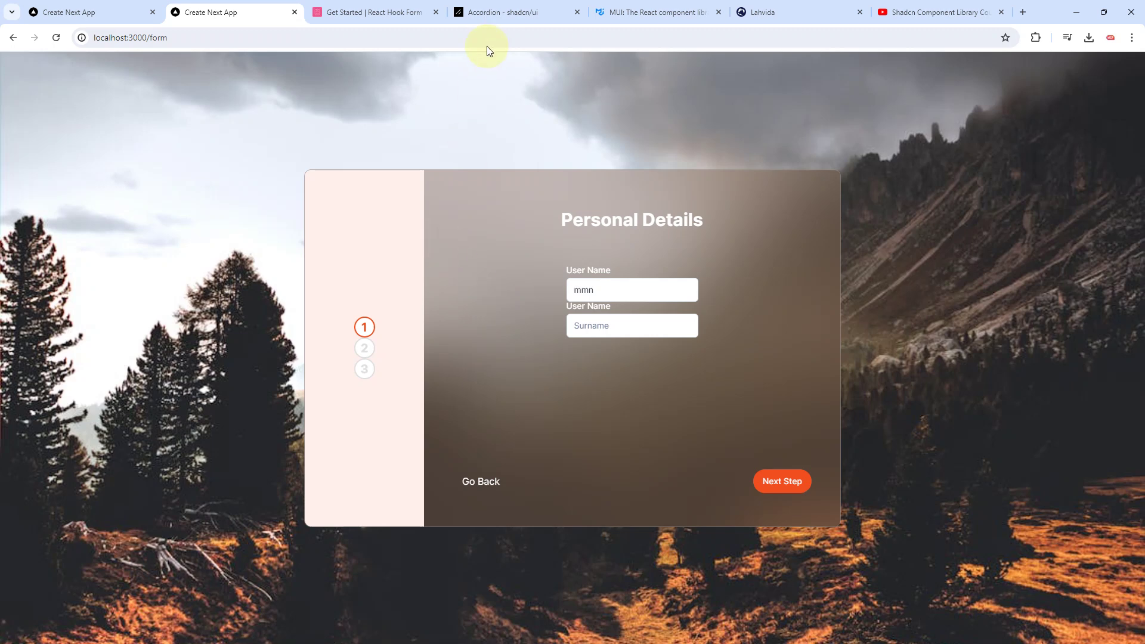
left_click(495, 12)
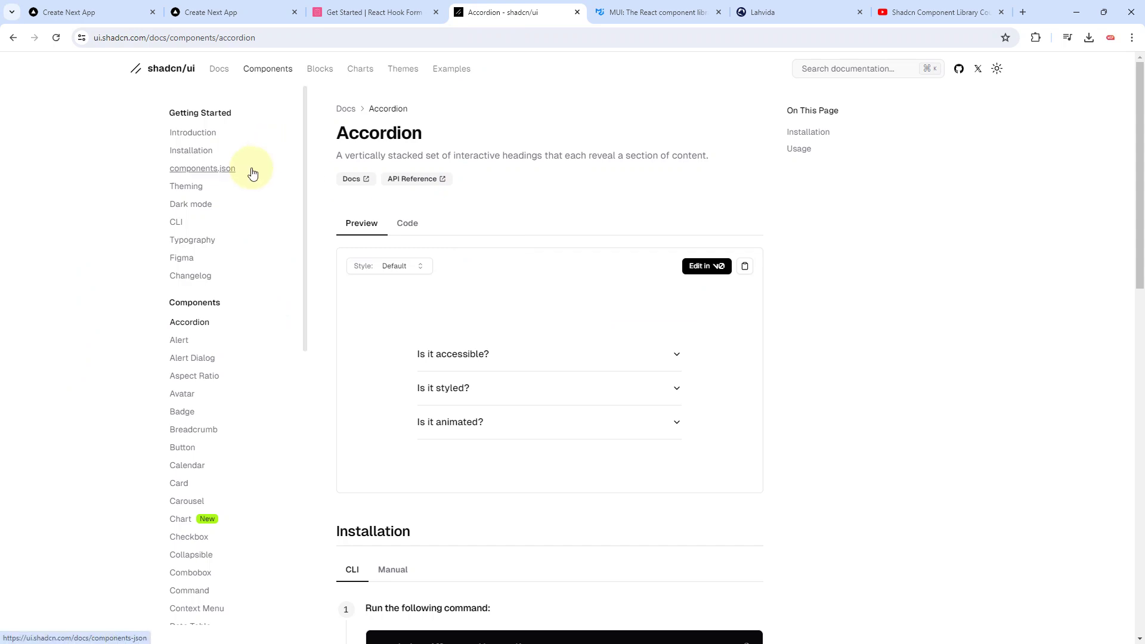
scroll(237, 357, "down", 1)
scroll(237, 357, "up", 1)
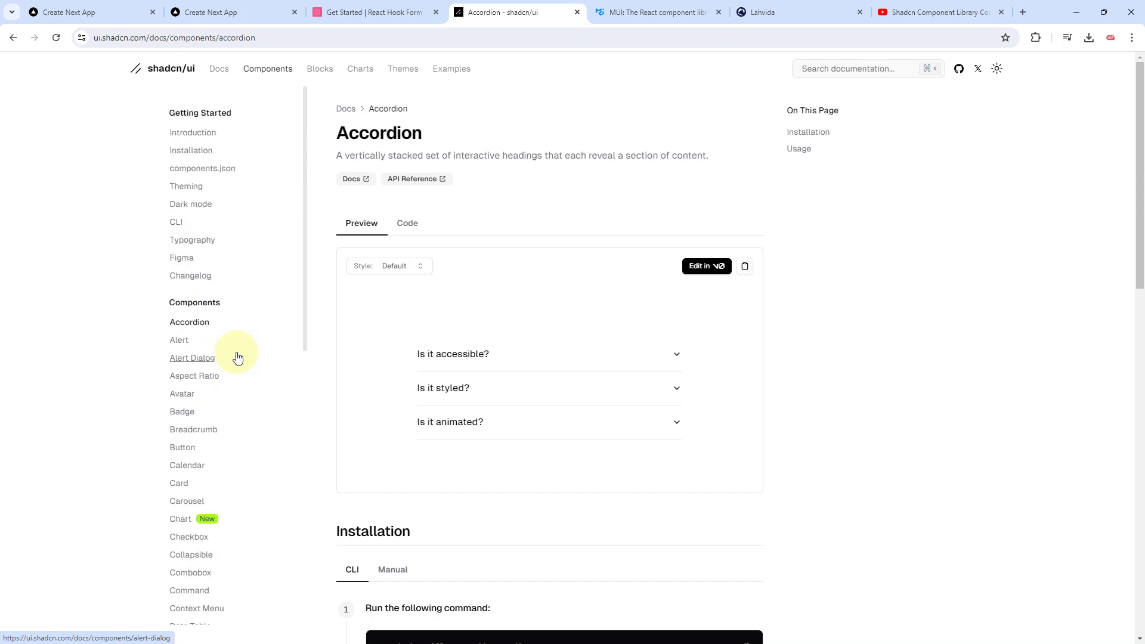
left_click(225, 12)
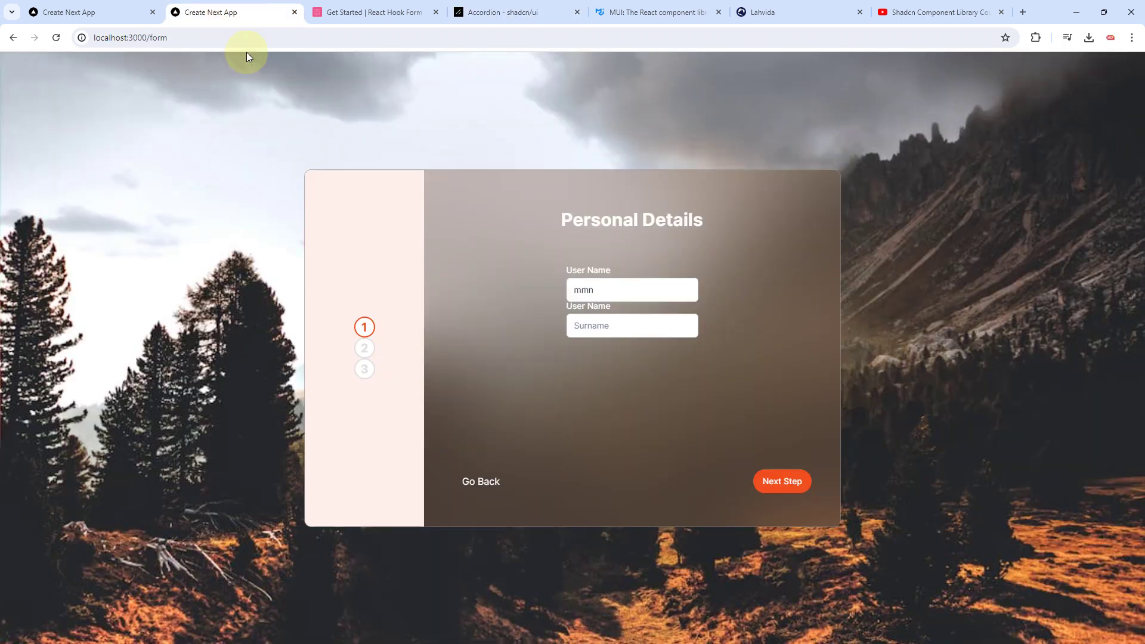
Review the React Hook Form basic usage example and highlight the input line with defaultValue="test" and register("example").
left_click(588, 290)
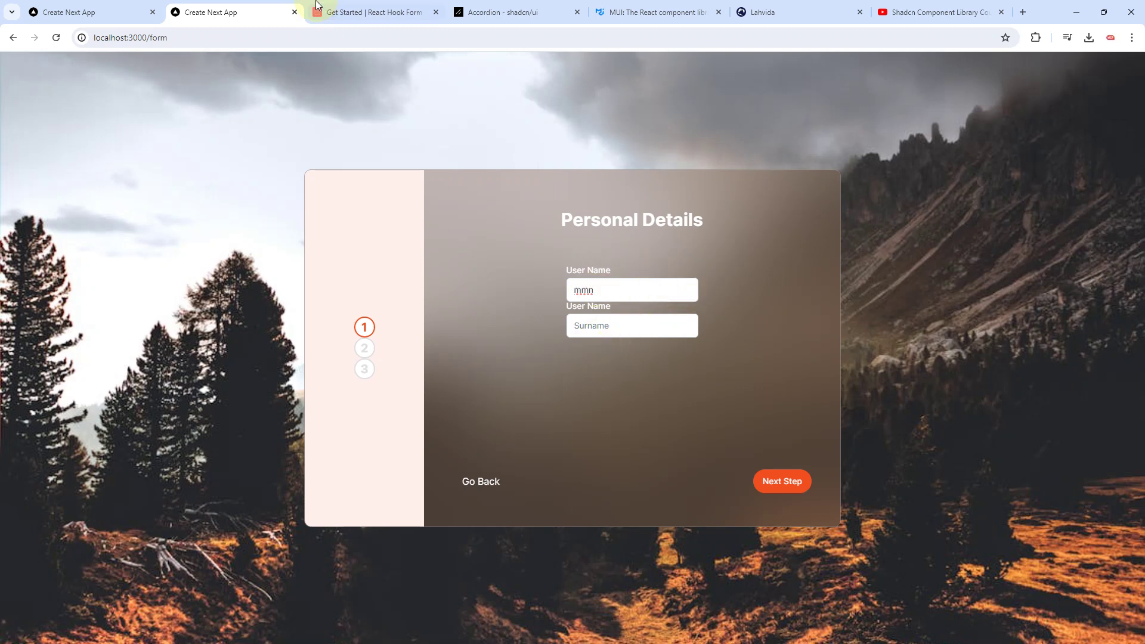
left_click(356, 13)
scroll(557, 365, "down", 3)
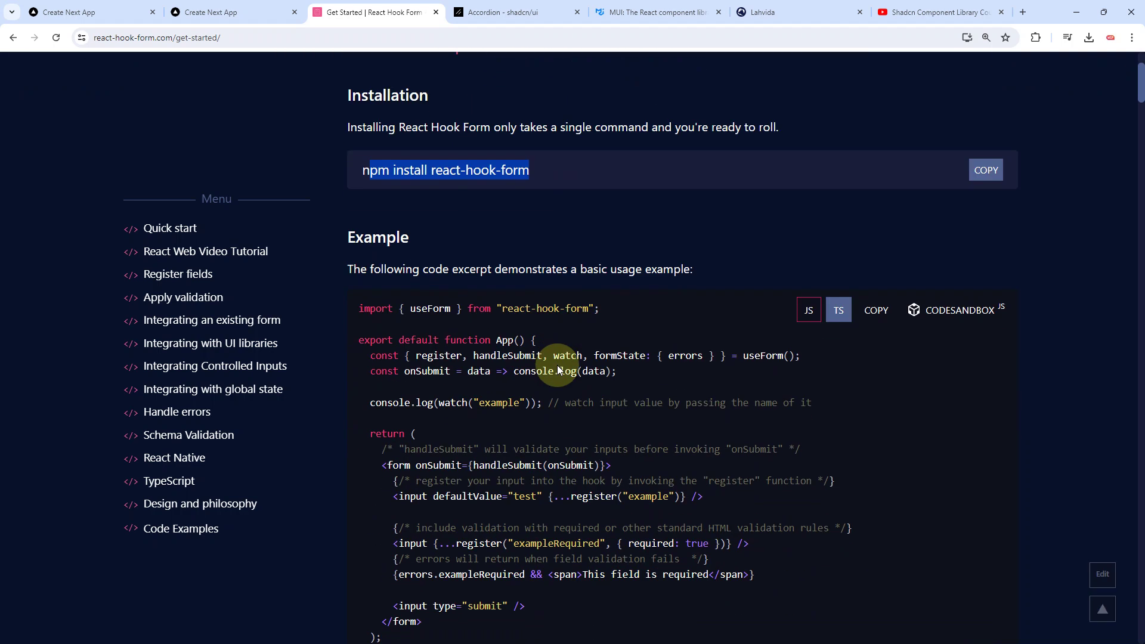
scroll(559, 370, "down", 2)
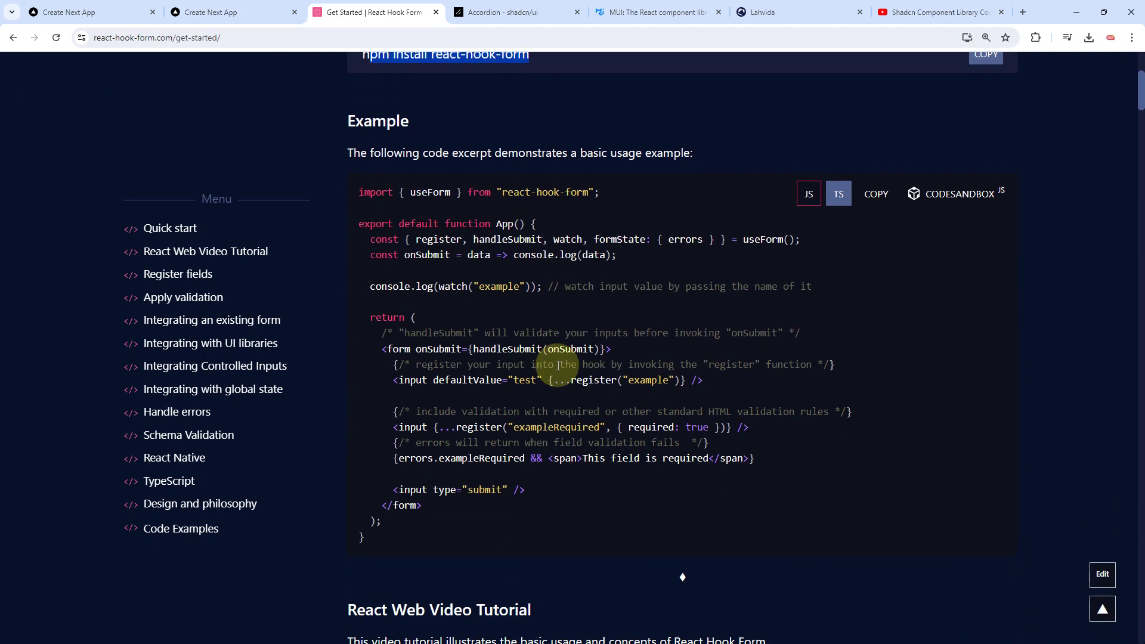
left_click_drag(398, 334, 702, 334)
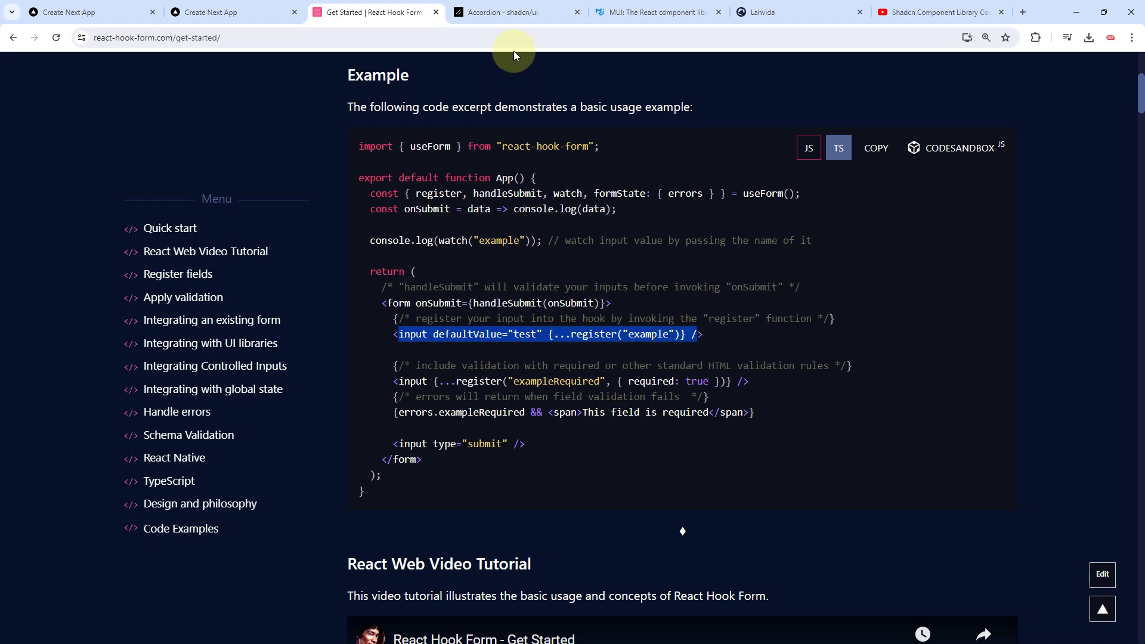
Compare the shadcn/ui Accordion documentation with the React Hook Form code example and return to its installation section.
left_click(510, 12)
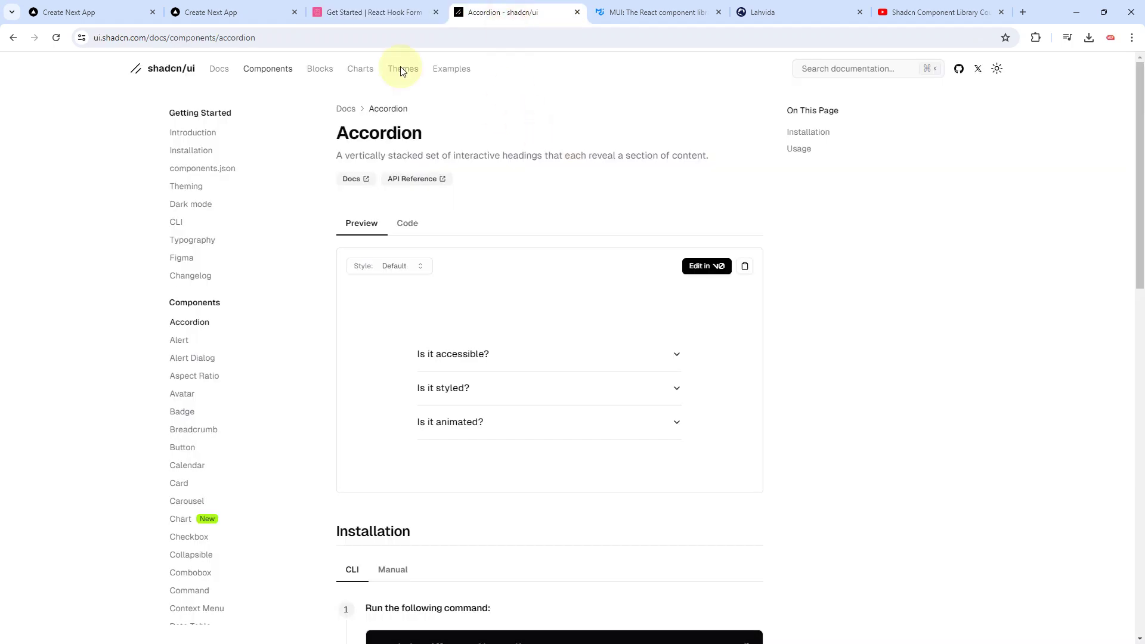
left_click(332, 18)
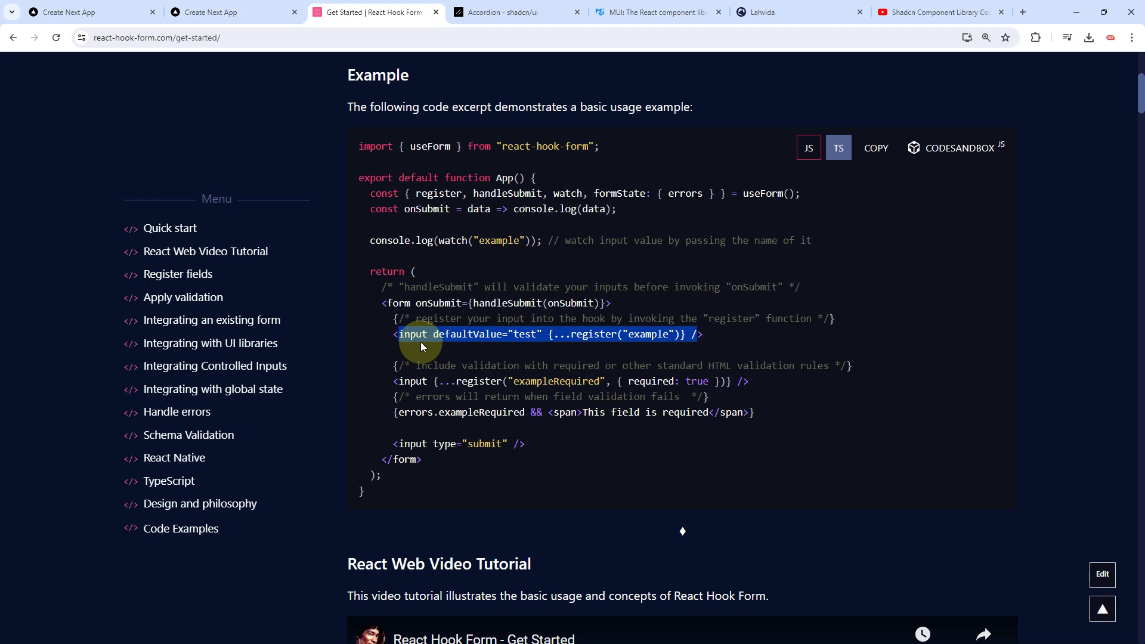
left_click(507, 11)
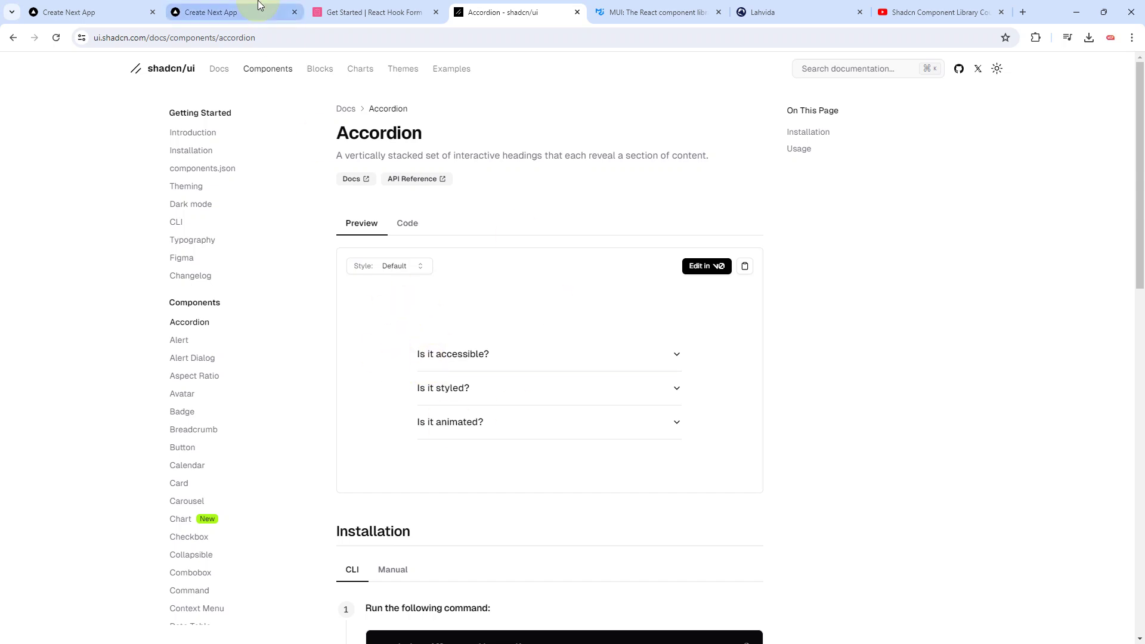
left_click(351, 11)
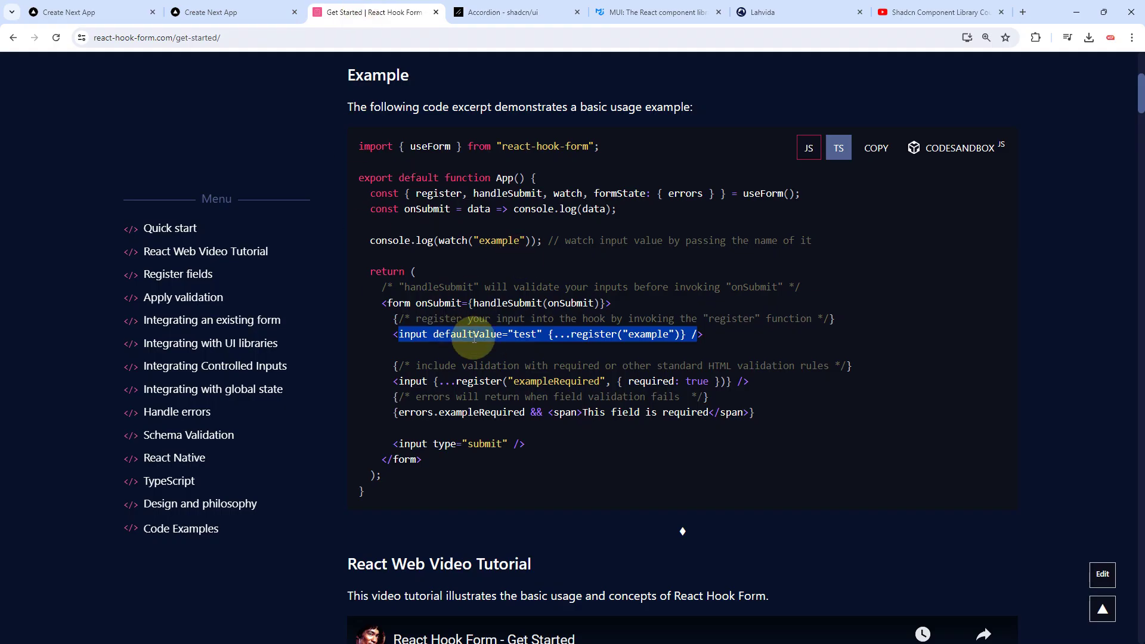
scroll(511, 357, "up", 6)
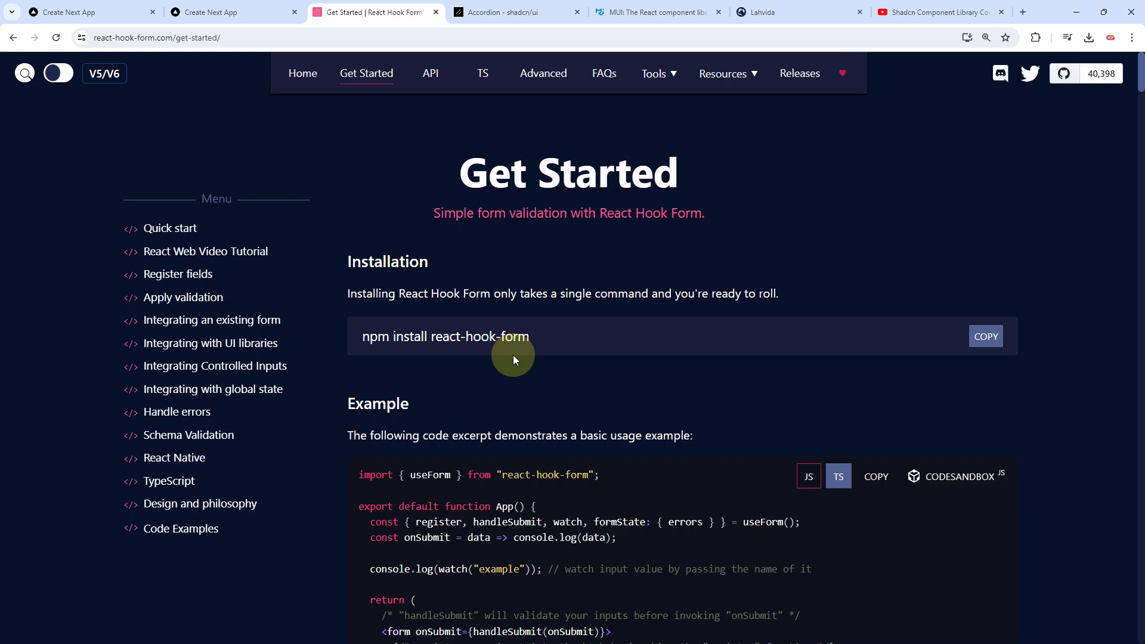
Move past the shadcn/ui documentation to the MUI homepage and look over its React component showcase.
left_click(503, 11)
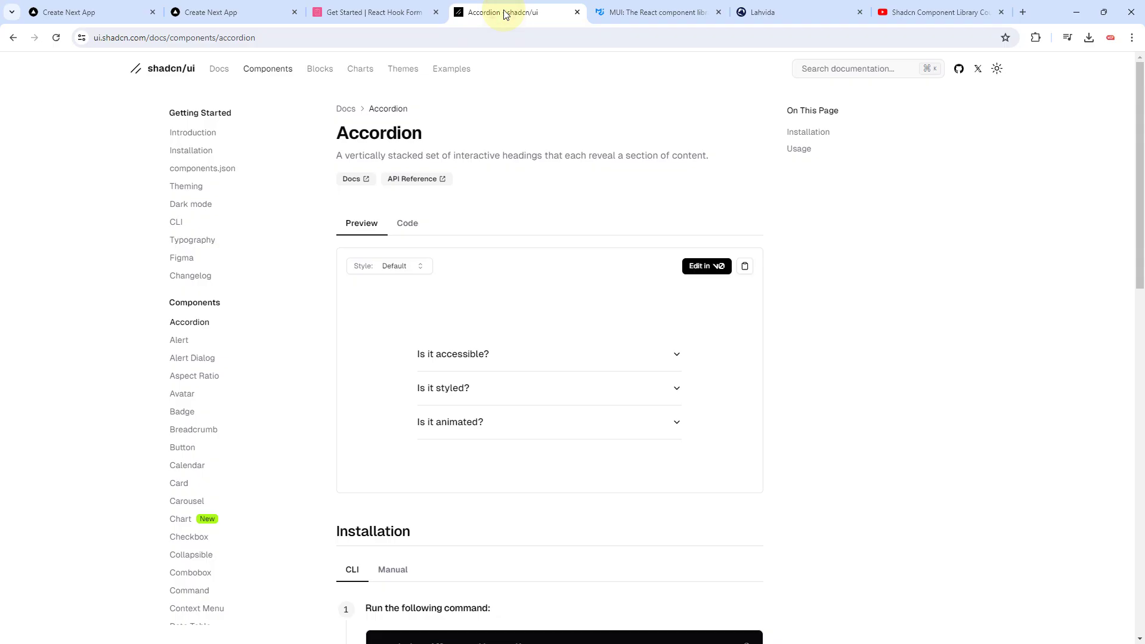
left_click(630, 14)
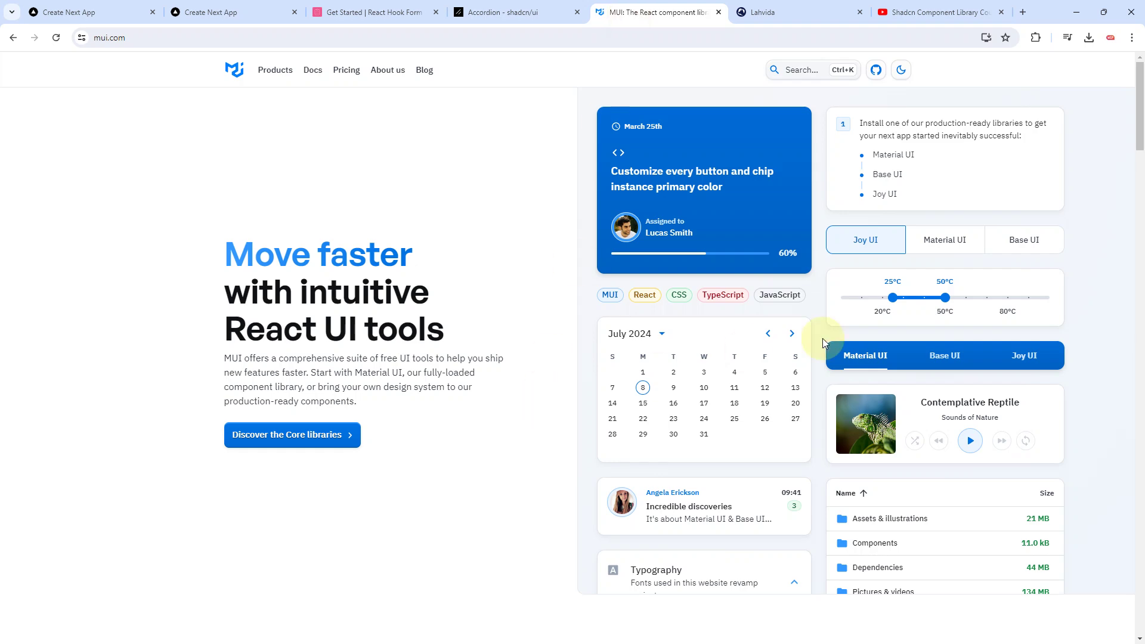
scroll(823, 342, "down", 7)
scroll(823, 342, "up", 5)
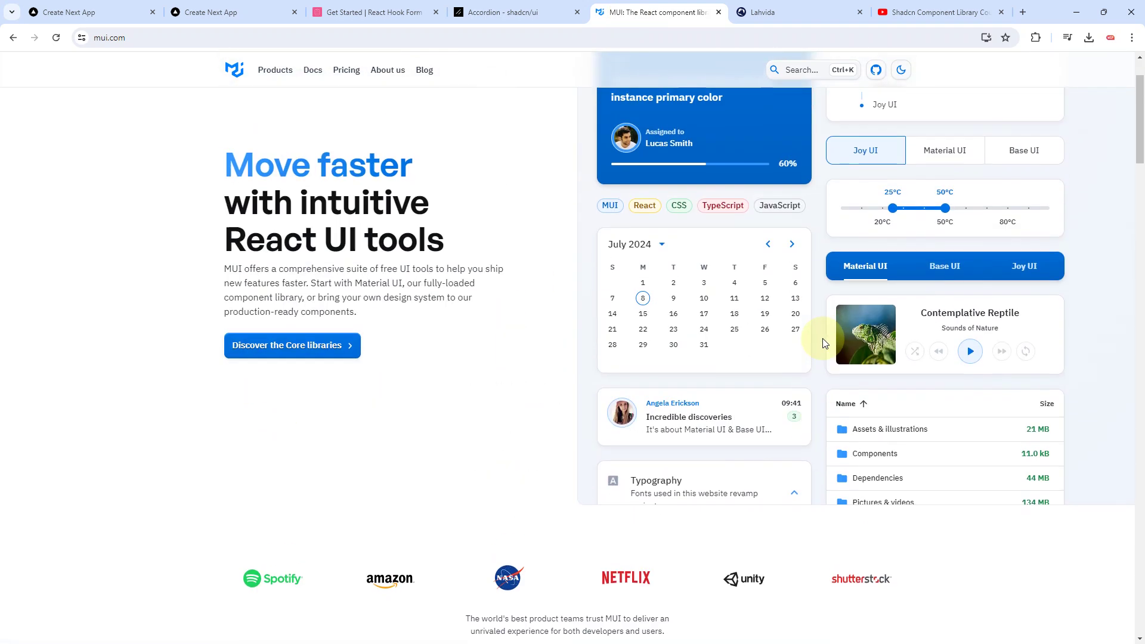
scroll(822, 338, "up", 2)
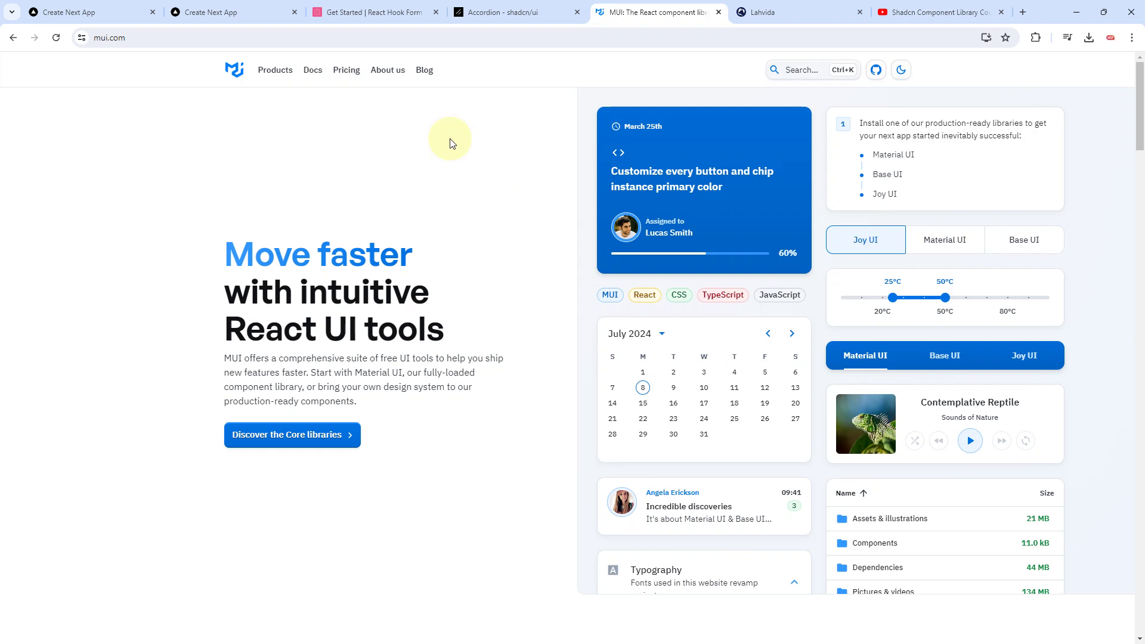
Skim the React Hook Form Get Started page through its installation and example sections, ending at the page heading.
left_click(370, 11)
scroll(441, 231, "down", 2)
scroll(451, 232, "down", 5)
scroll(452, 232, "down", 3)
scroll(452, 227, "up", 10)
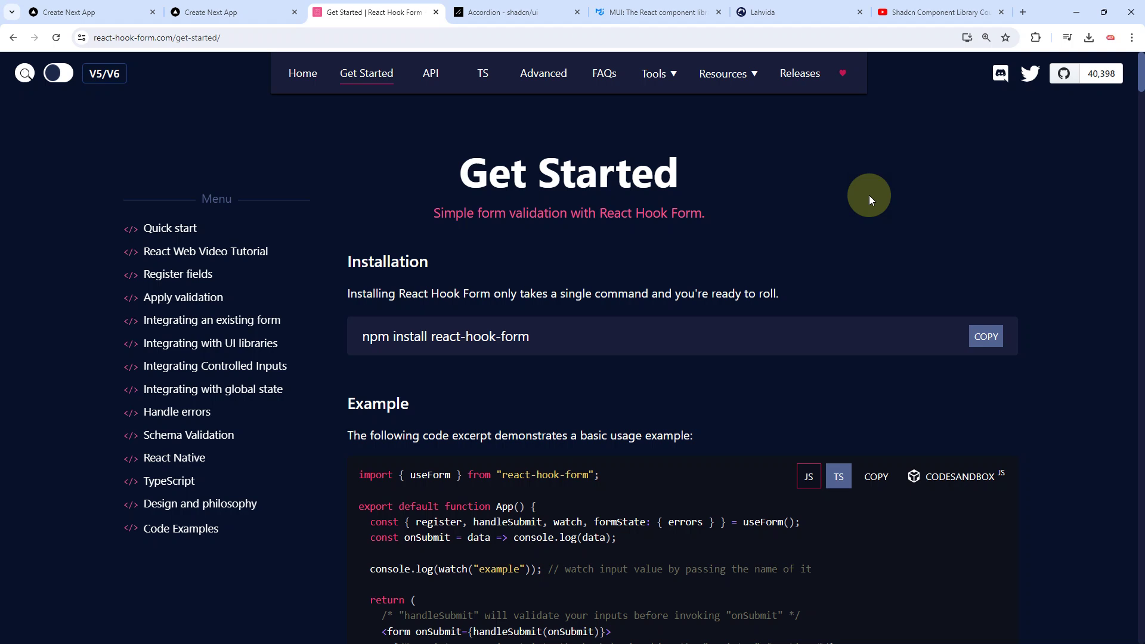
scroll(740, 201, "down", 3)
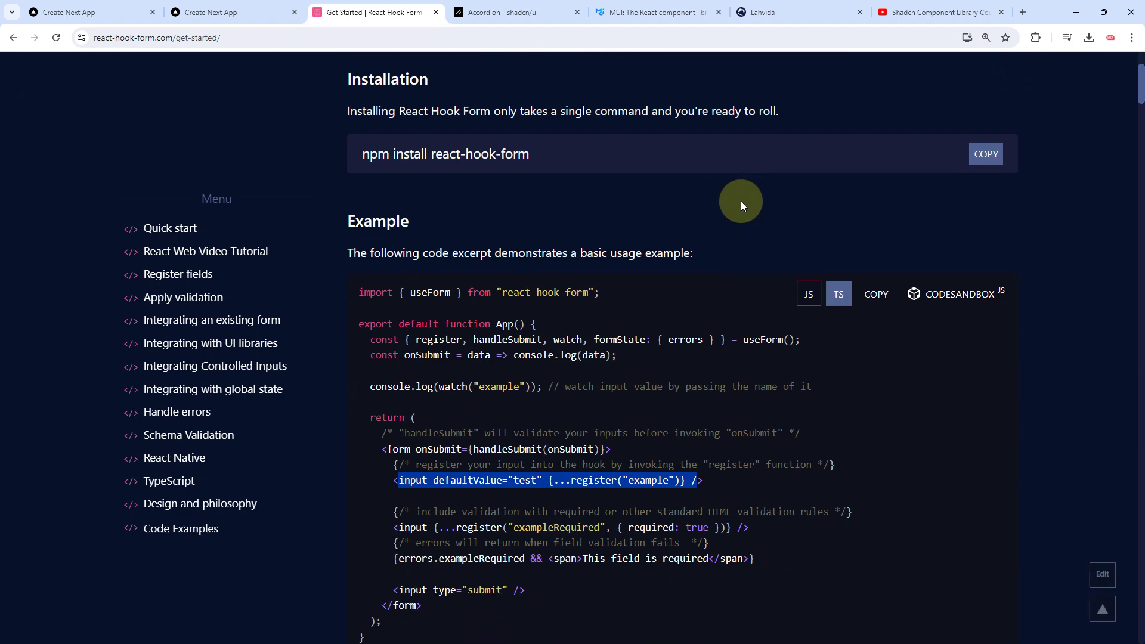
scroll(733, 200, "up", 3)
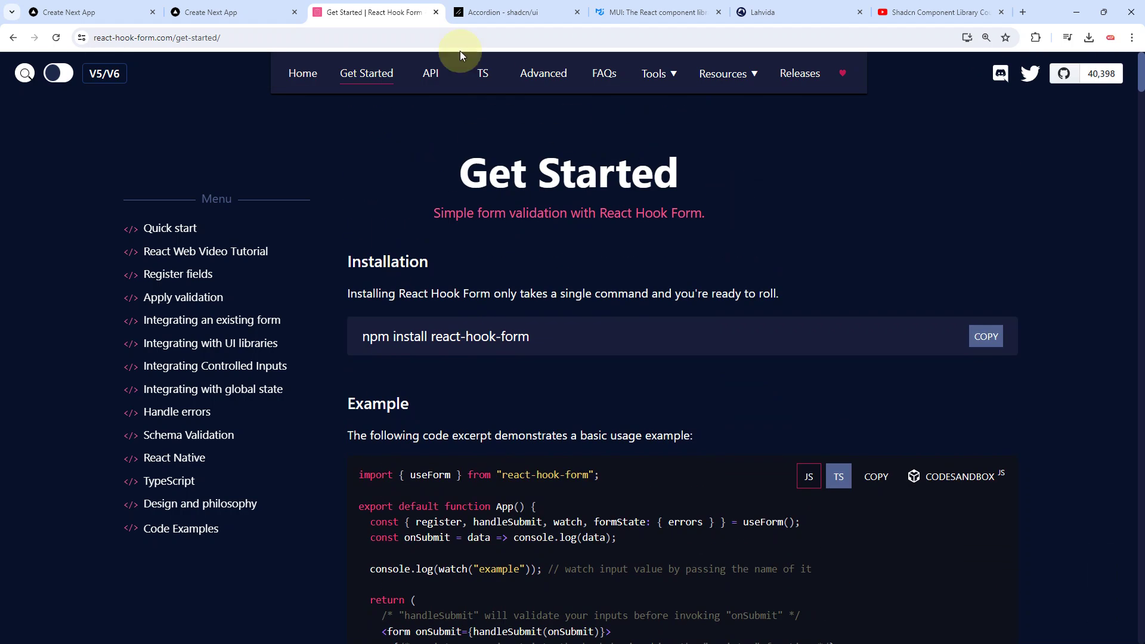
Return to the multi-step form and go back from Personal Details to the Welcome to Coded Design screen.
left_click(271, 12)
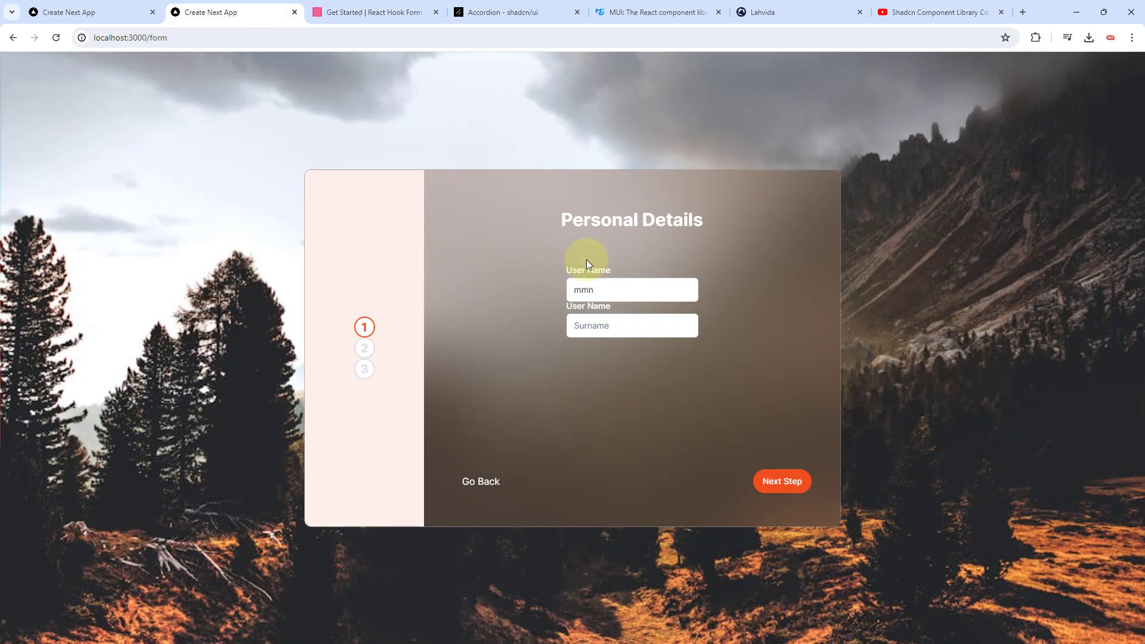
left_click(483, 481)
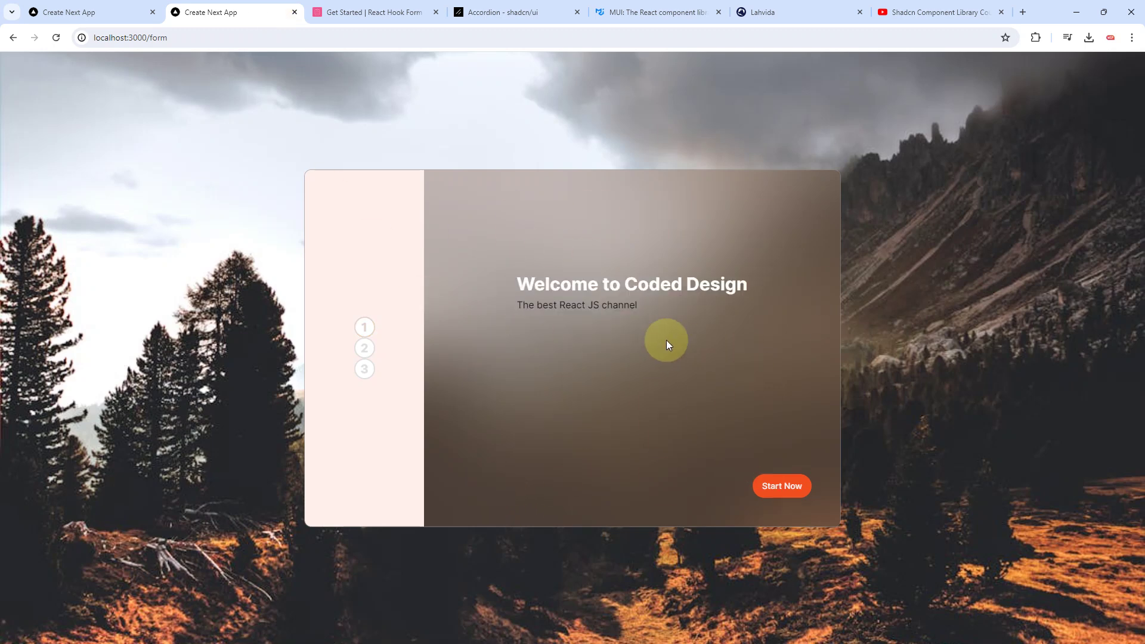